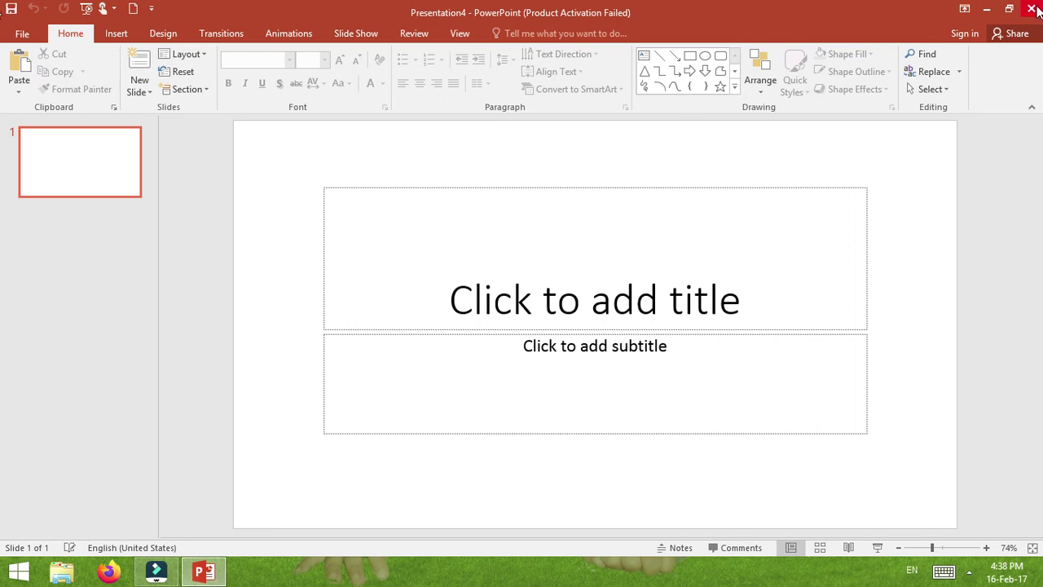
Select the empty title placeholder and enlarge the slide view.
{"action": "mouse_move", "coordinate": [1038, 10]}
{"action": "left_click", "coordinate": [774, 259]}
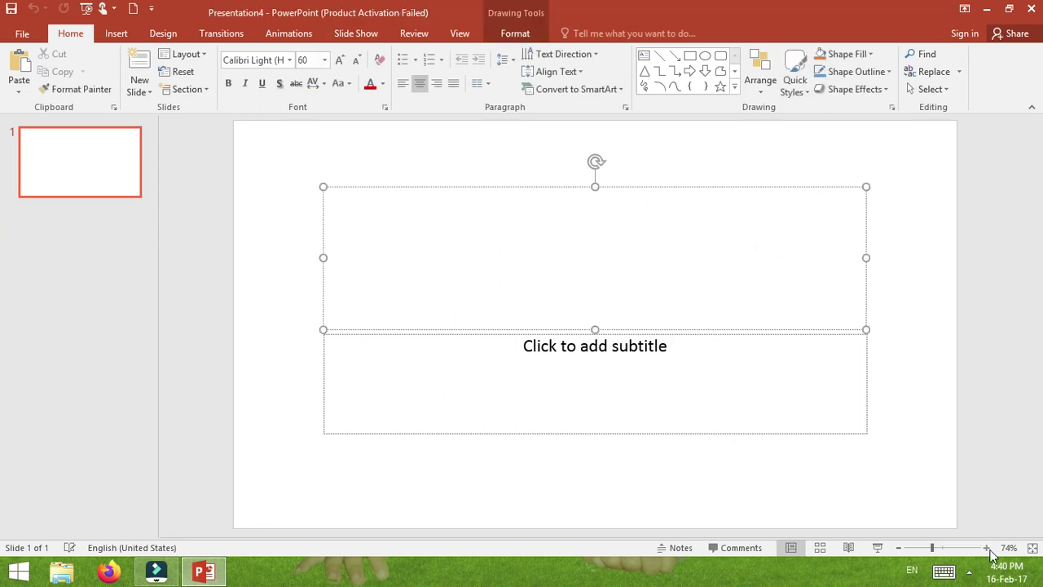
{"action": "left_click", "coordinate": [986, 547]}
{"action": "left_click", "coordinate": [986, 547]}
{"action": "left_click", "coordinate": [986, 547]}
{"action": "left_click", "coordinate": [986, 548]}
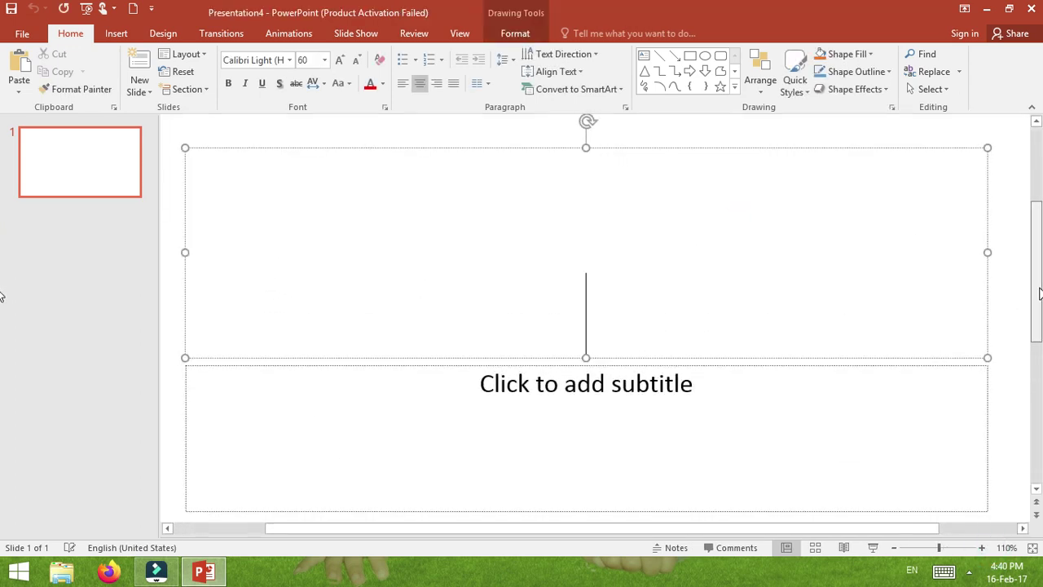
{"action": "left_click_drag", "start_coordinate": [1038, 293], "coordinate": [1040, 471]}
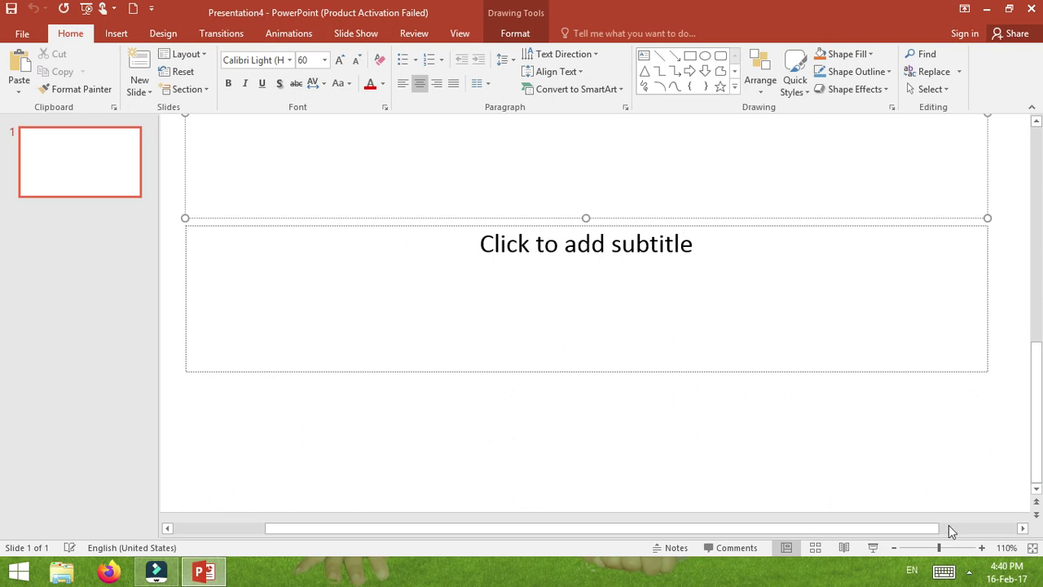
{"action": "mouse_move", "coordinate": [879, 529]}
{"action": "left_mouse_down"}
{"action": "mouse_move", "coordinate": [786, 530]}
{"action": "mouse_move", "coordinate": [899, 530]}
{"action": "left_mouse_up"}
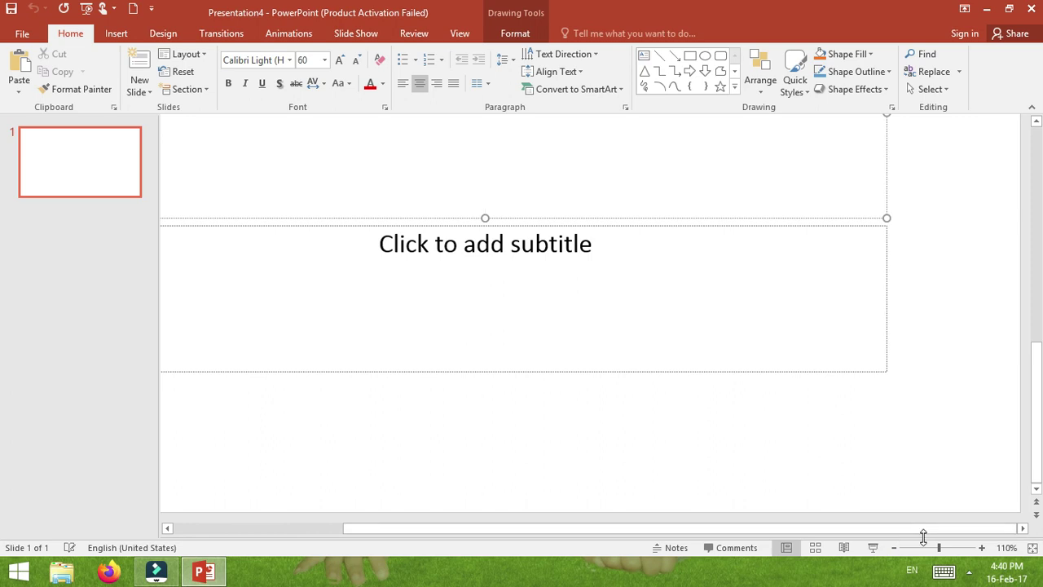
{"action": "left_click_drag", "start_coordinate": [736, 530], "coordinate": [393, 520]}
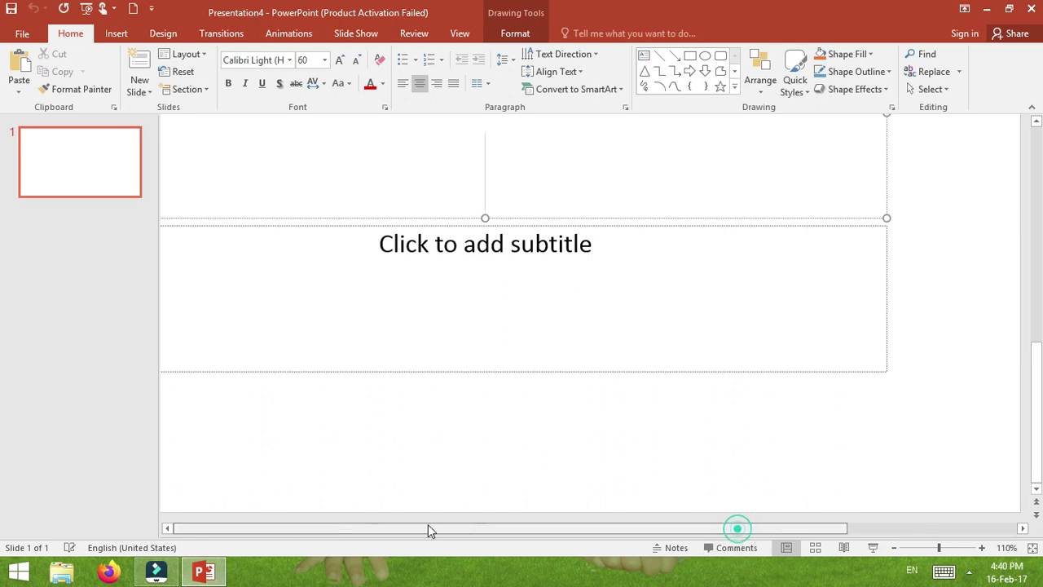
Zoom the slide view out to its minimum.
{"action": "left_click", "coordinate": [894, 551]}
{"action": "left_click", "coordinate": [894, 551]}
{"action": "left_click", "coordinate": [894, 551]}
{"action": "left_click", "coordinate": [894, 551]}
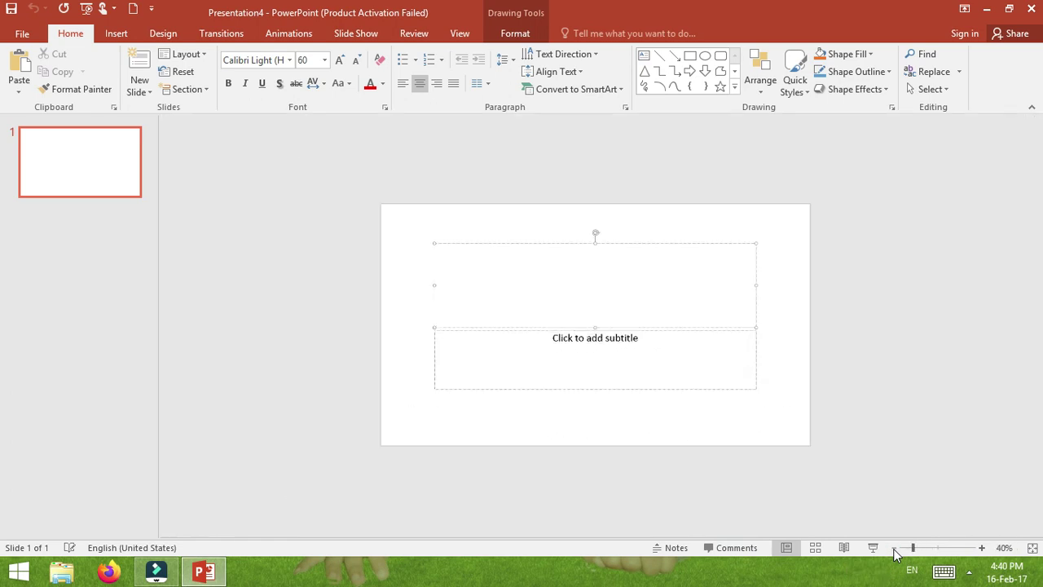
{"action": "left_click", "coordinate": [894, 551]}
{"action": "left_click", "coordinate": [894, 550]}
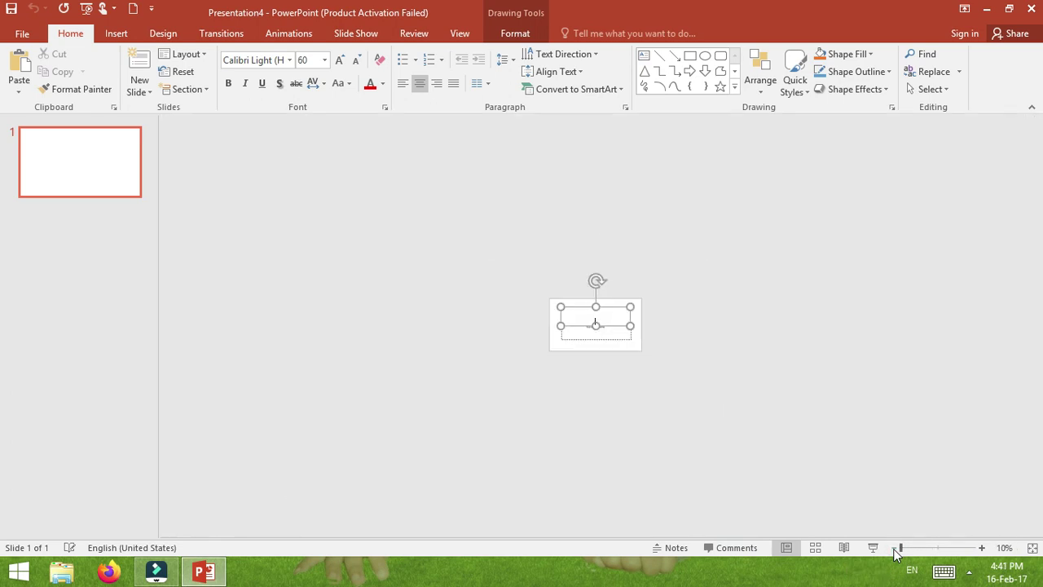
{"action": "left_click", "coordinate": [894, 551]}
{"action": "left_click", "coordinate": [896, 550]}
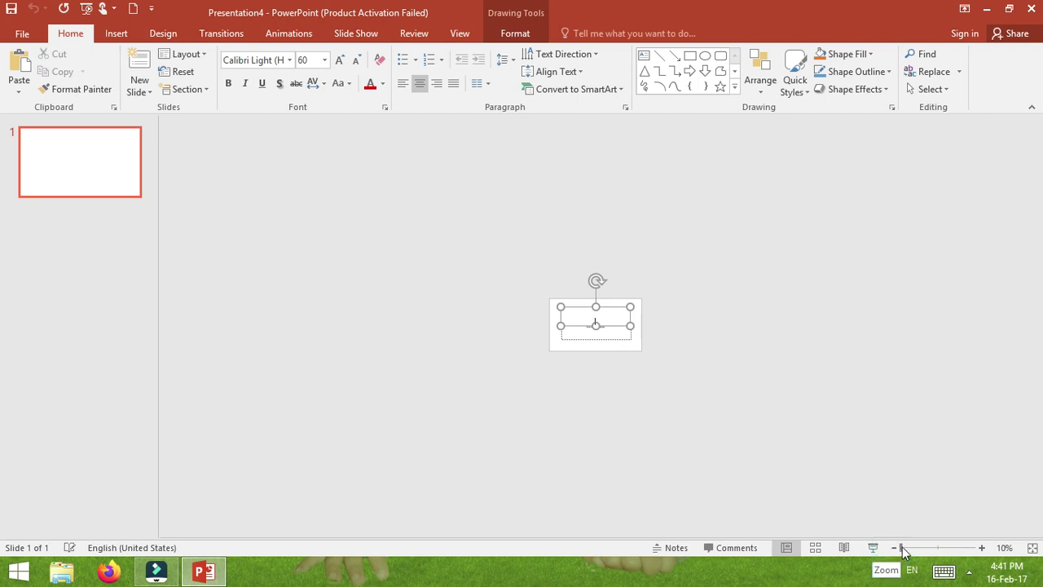
Zoom in to the maximum, then settle the slide at about 98% zoom.
{"action": "left_click", "coordinate": [972, 548]}
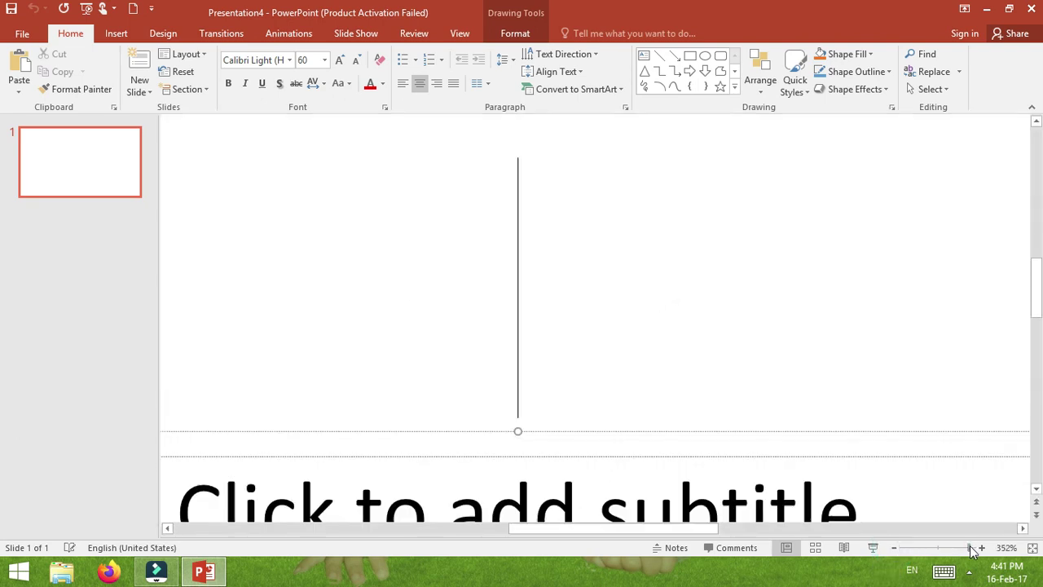
{"action": "left_click", "coordinate": [975, 548]}
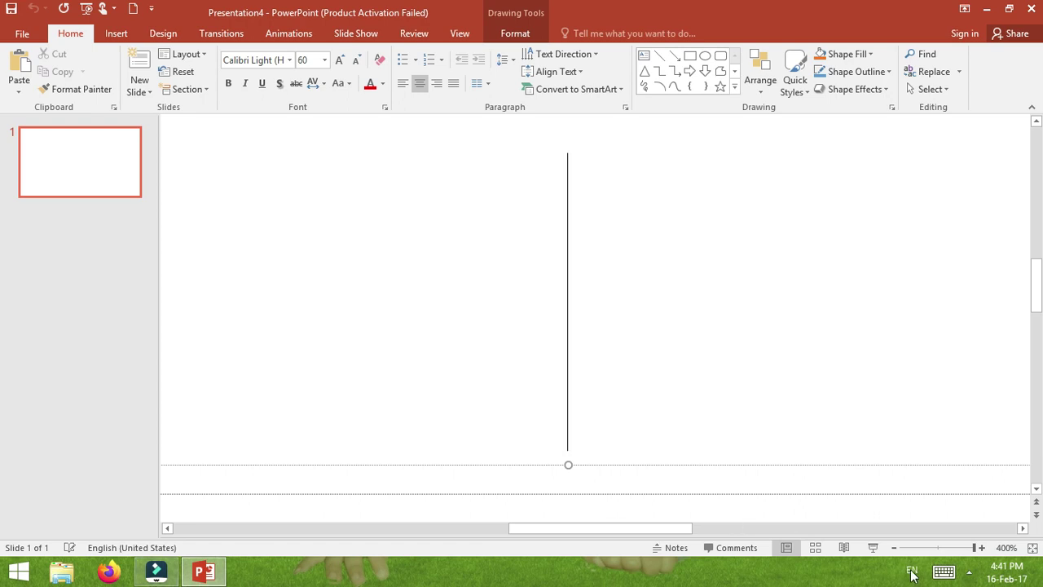
{"action": "left_click", "coordinate": [939, 548]}
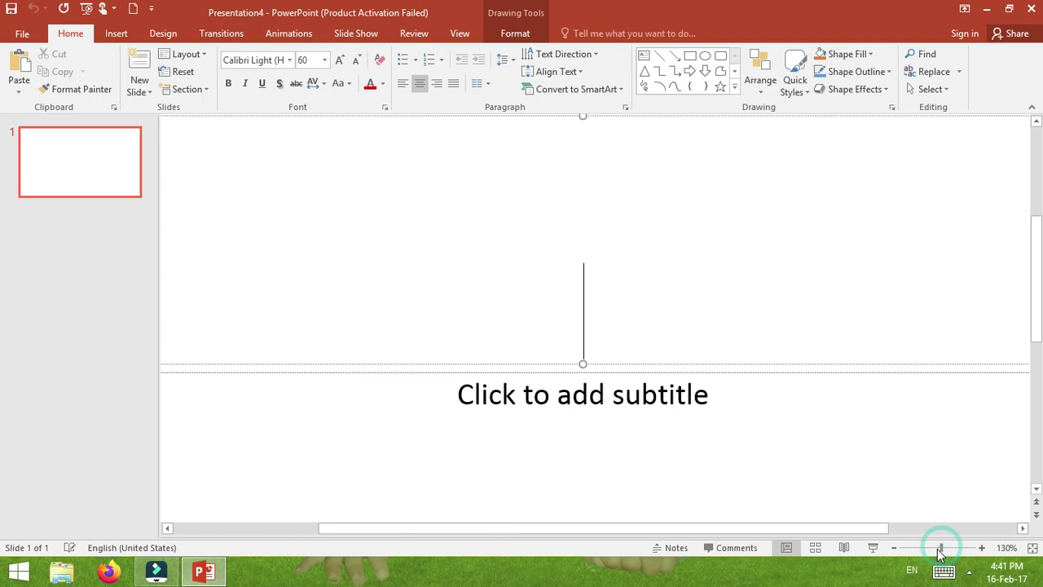
{"action": "left_click", "coordinate": [381, 546]}
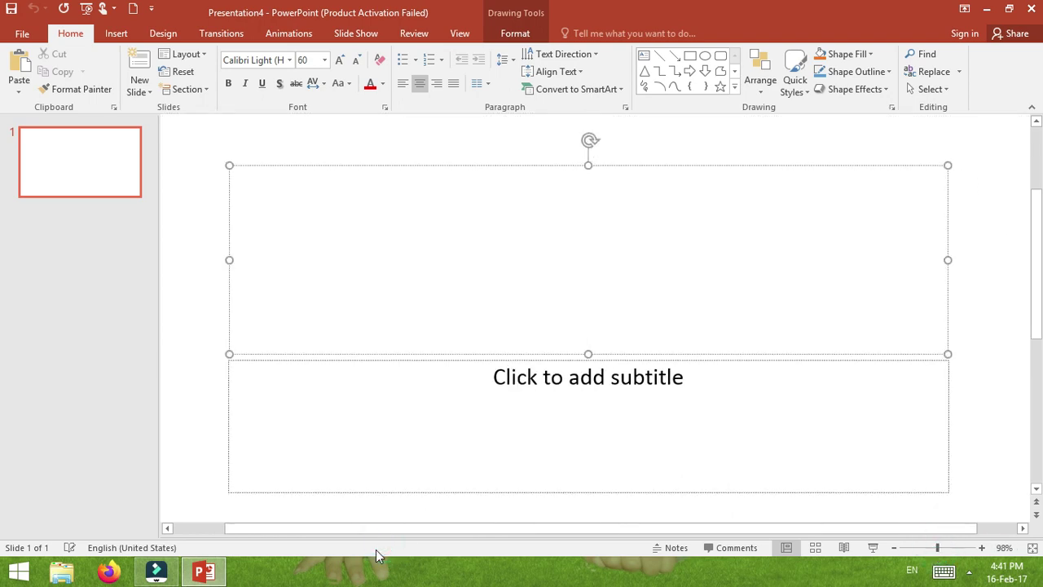
{"action": "left_click", "coordinate": [376, 552]}
View the File Info page with the presentation's properties and protection options, then leave it.
{"action": "left_click", "coordinate": [24, 36]}
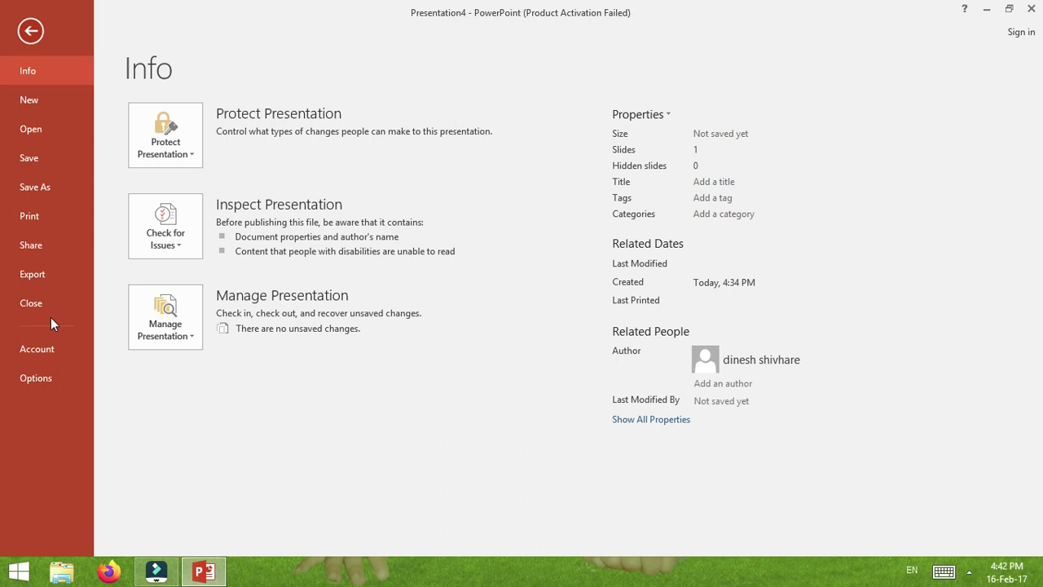
{"action": "left_click", "coordinate": [40, 34]}
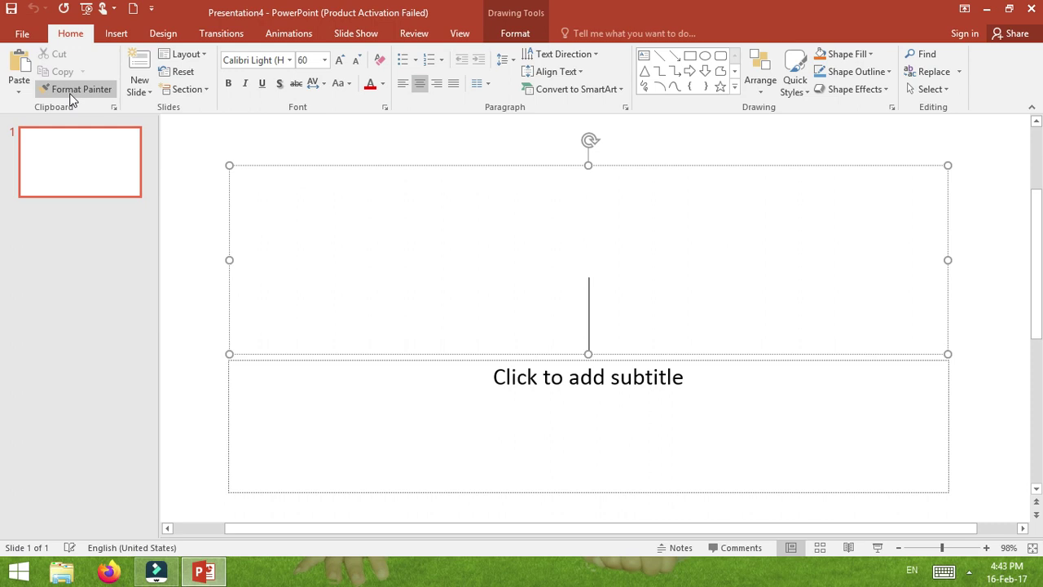
Return to the slide and show the Office Theme layout gallery for a new slide.
{"action": "left_click", "coordinate": [150, 95]}
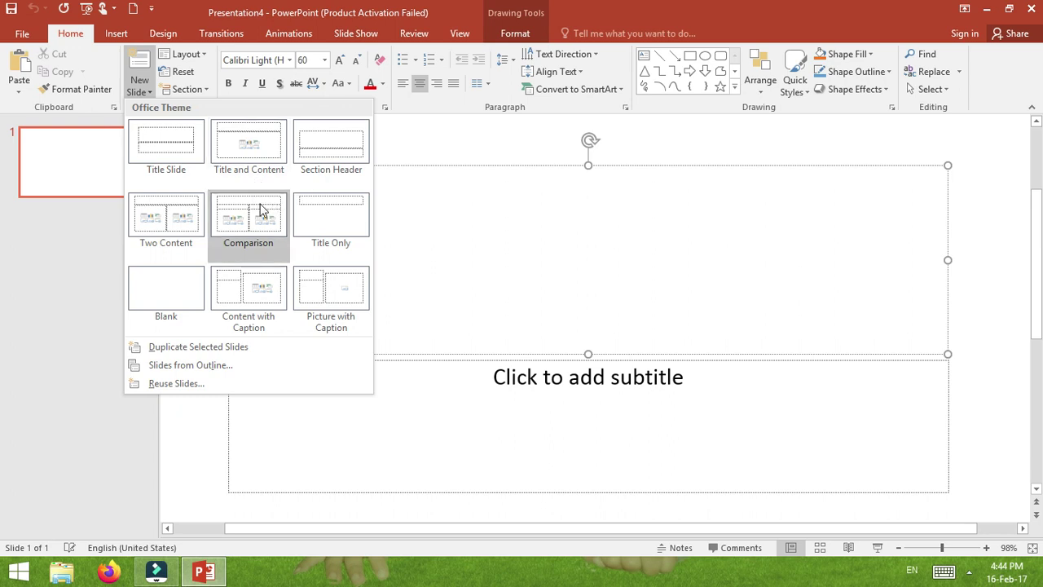
Insert slide 2 with the Comparison layout: a title and two headed content areas.
{"action": "left_click", "coordinate": [269, 249]}
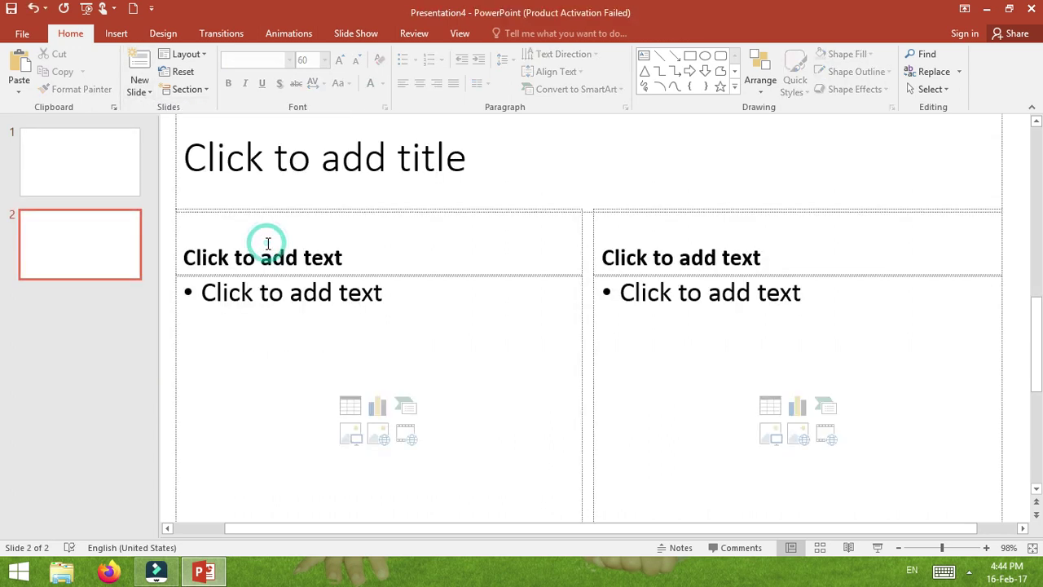
{"action": "left_click", "coordinate": [320, 169]}
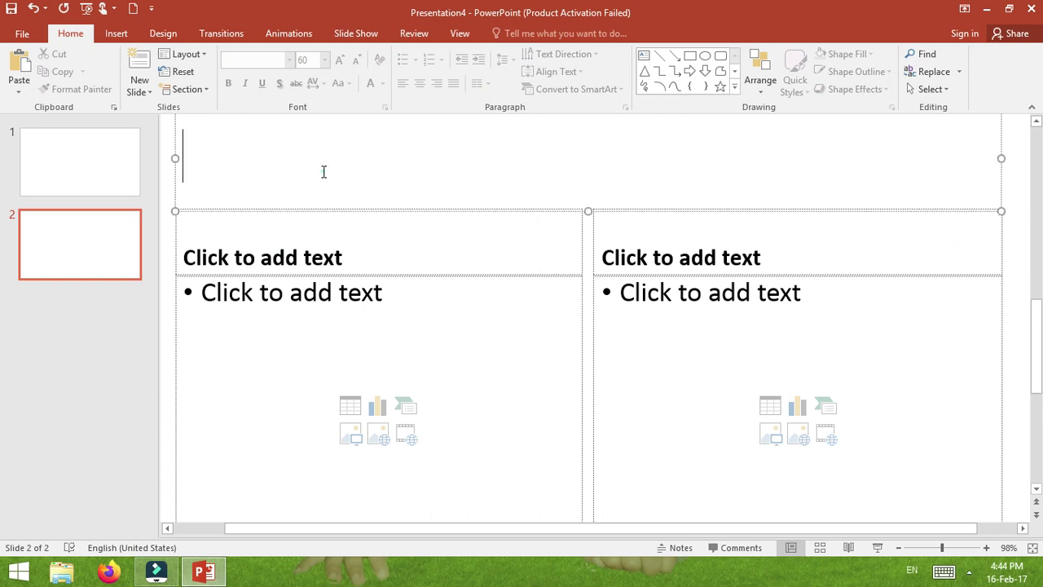
{"action": "left_click", "coordinate": [335, 267]}
{"action": "left_click", "coordinate": [636, 259]}
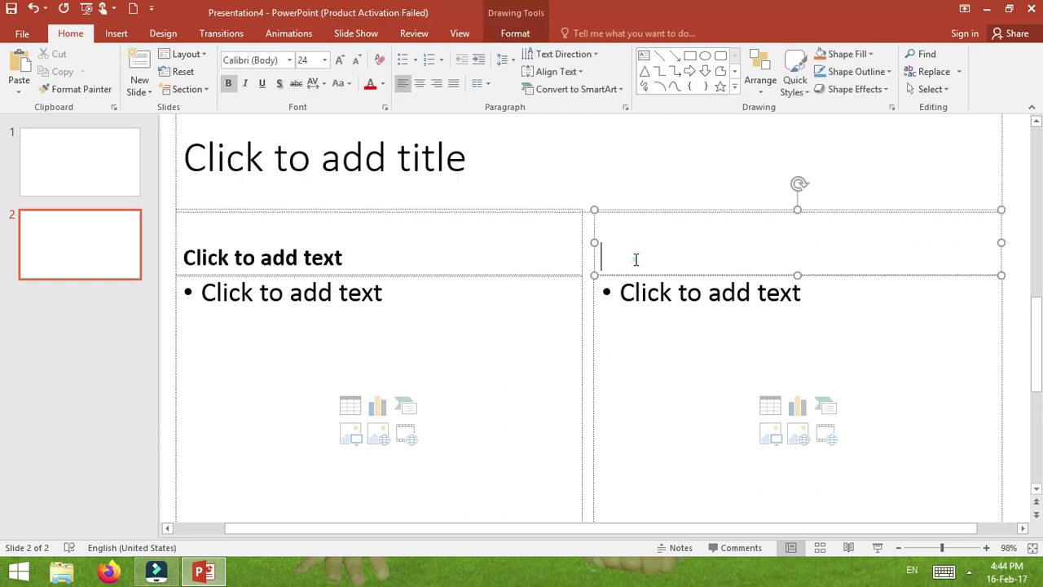
{"action": "left_click", "coordinate": [361, 345]}
{"action": "left_click", "coordinate": [662, 291]}
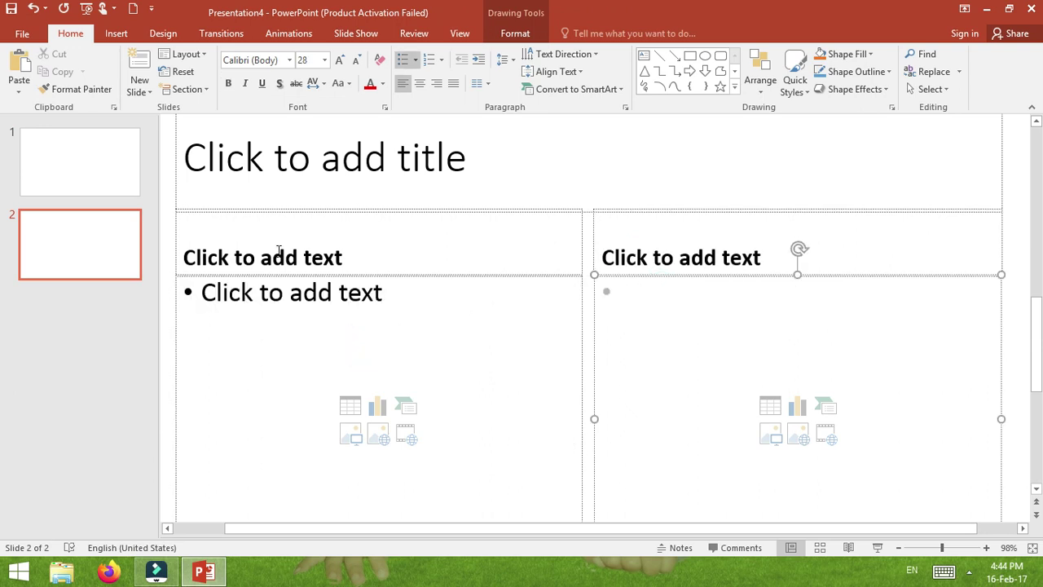
{"action": "left_click", "coordinate": [104, 155]}
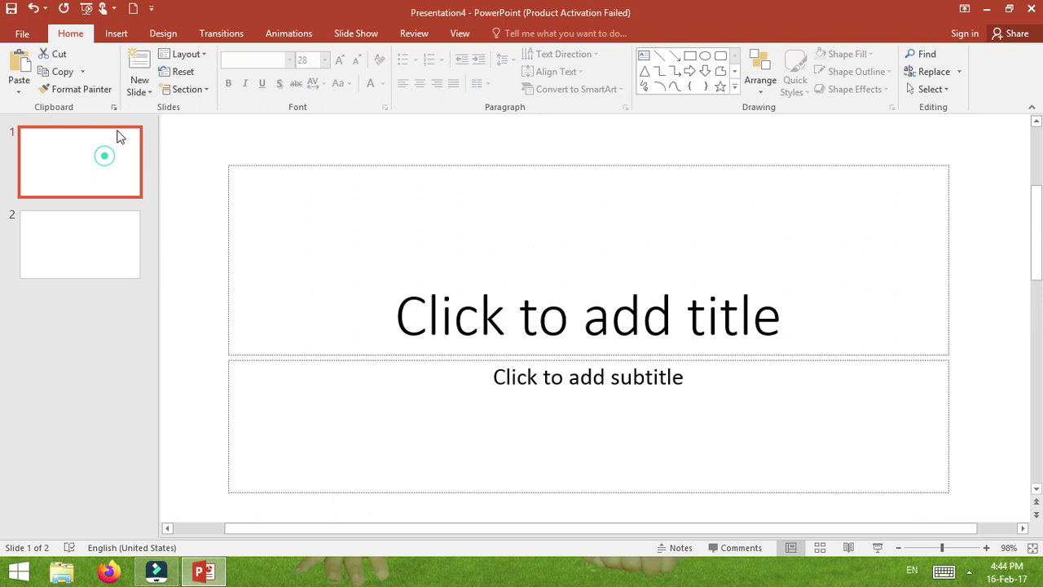
Apply the Picture with Caption layout to slide 1 from the Layout gallery.
{"action": "left_click", "coordinate": [204, 55]}
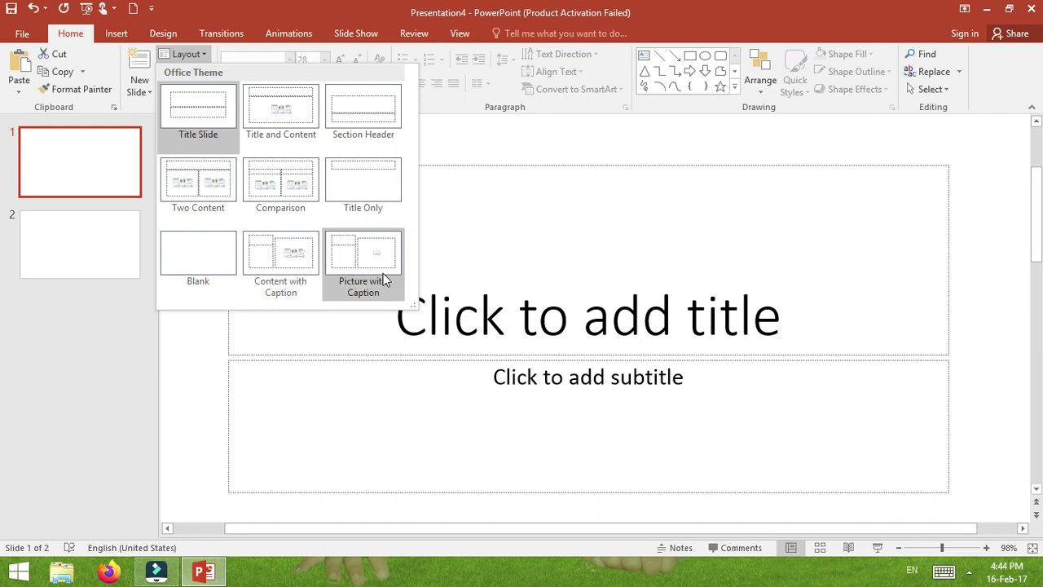
{"action": "left_click", "coordinate": [363, 272]}
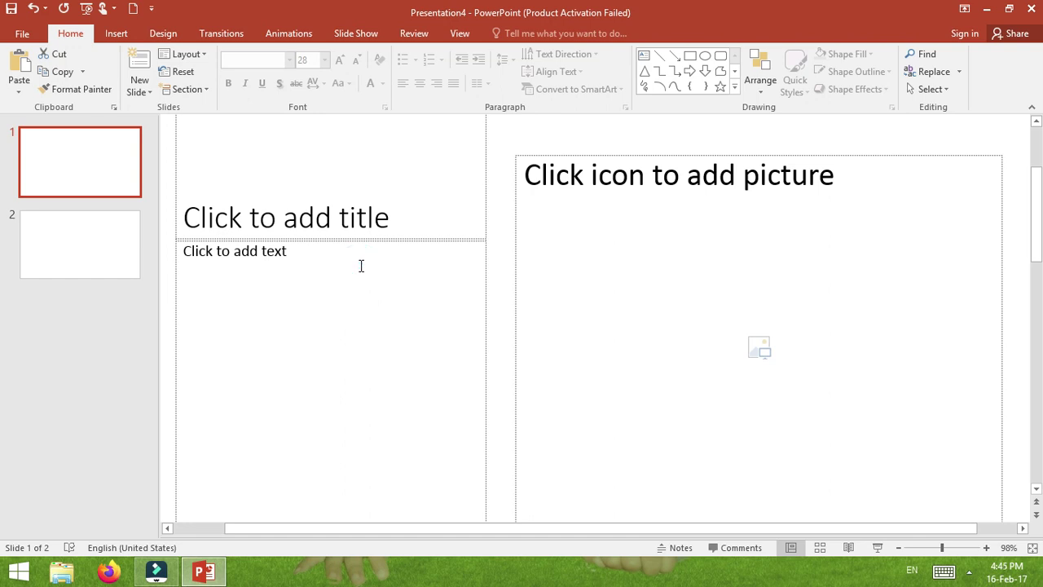
{"action": "left_click", "coordinate": [294, 212]}
{"action": "left_click", "coordinate": [306, 298]}
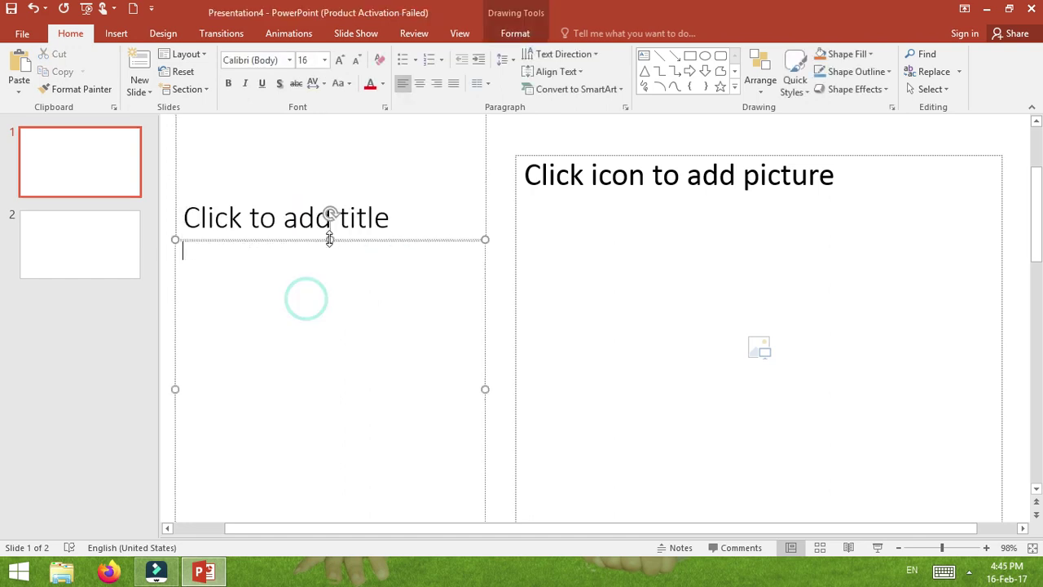
{"action": "left_click_drag", "start_coordinate": [330, 238], "coordinate": [330, 385]}
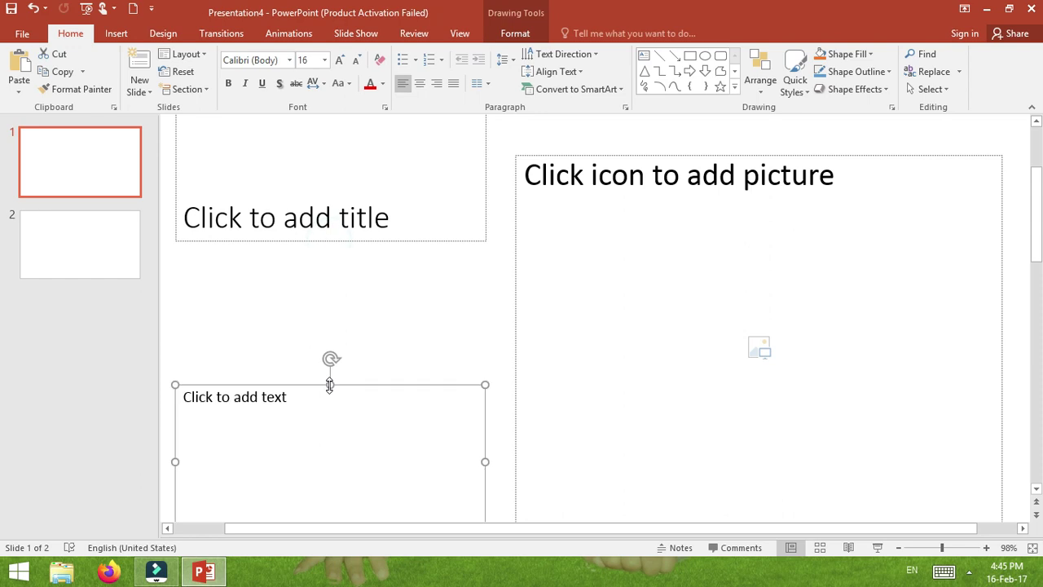
{"action": "left_click", "coordinate": [179, 75]}
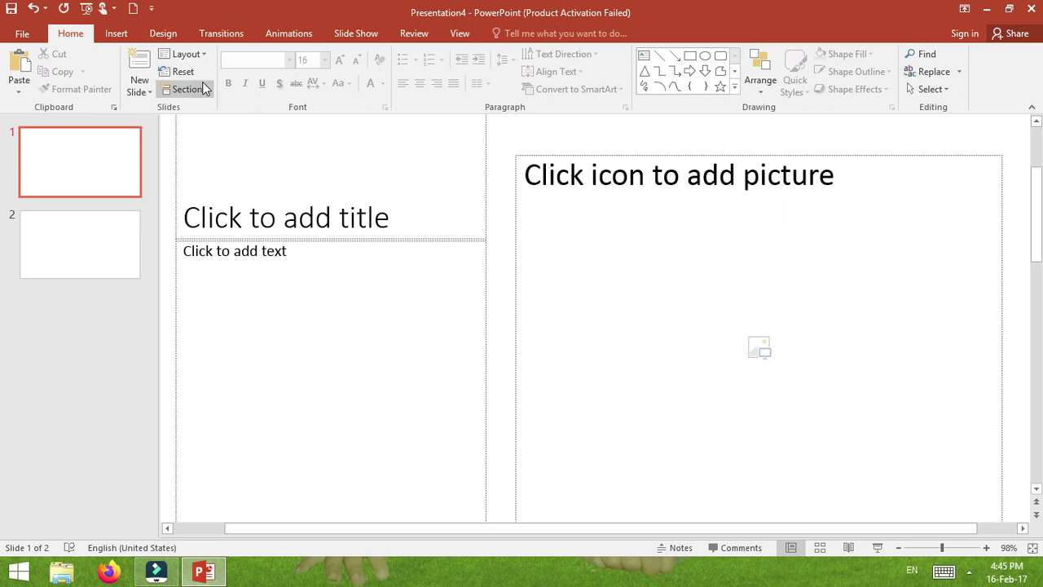
{"action": "left_click", "coordinate": [205, 92]}
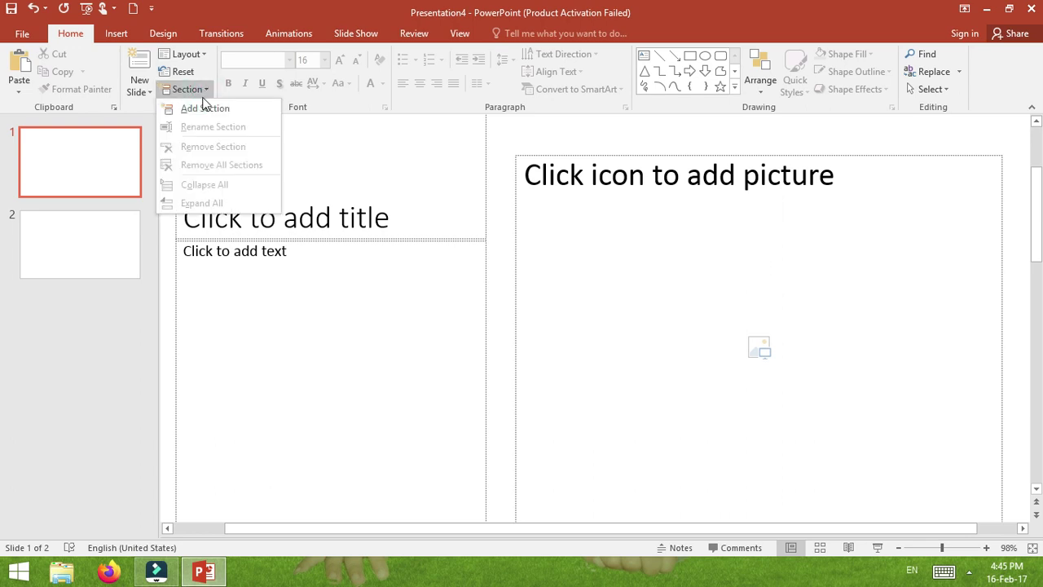
Group both slides under a new Untitled Section and reselect slide 1.
{"action": "left_click", "coordinate": [204, 111]}
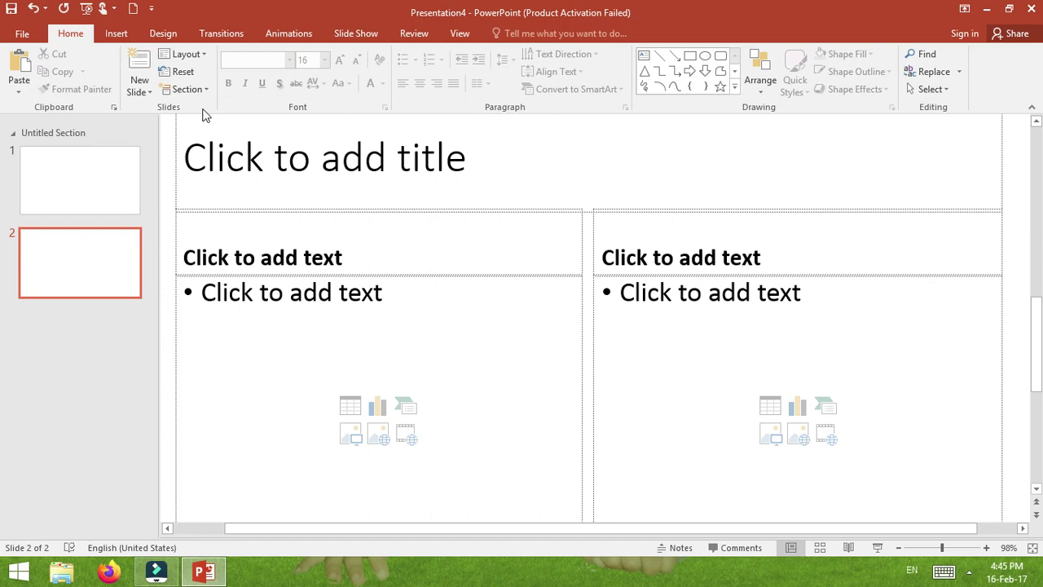
{"action": "left_click", "coordinate": [79, 204]}
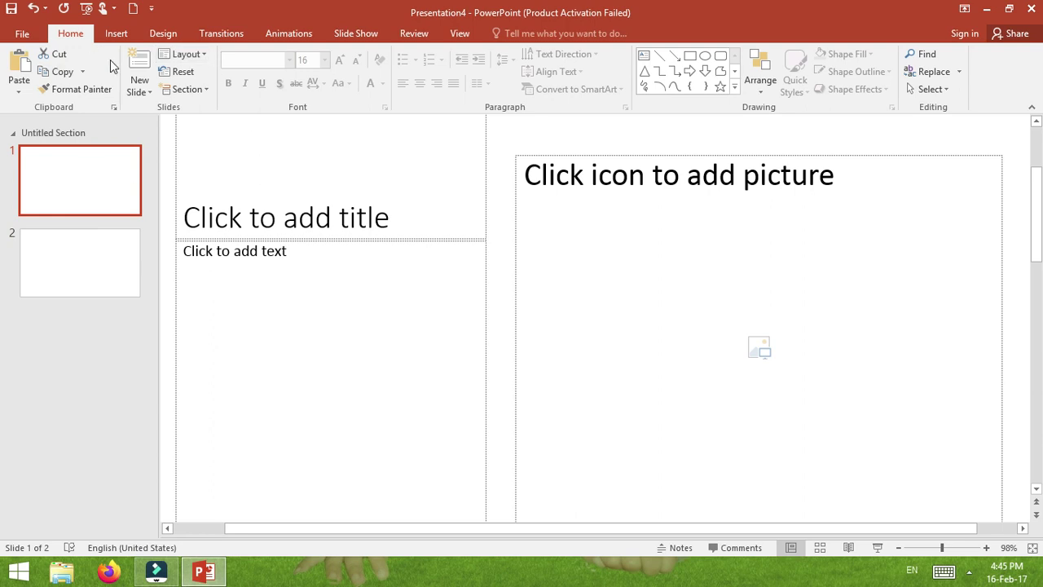
Switch slide 1 to the Title Slide layout and place the cursor in its 60-pt Calibri Light title.
{"action": "left_click", "coordinate": [186, 53]}
{"action": "left_click", "coordinate": [186, 54]}
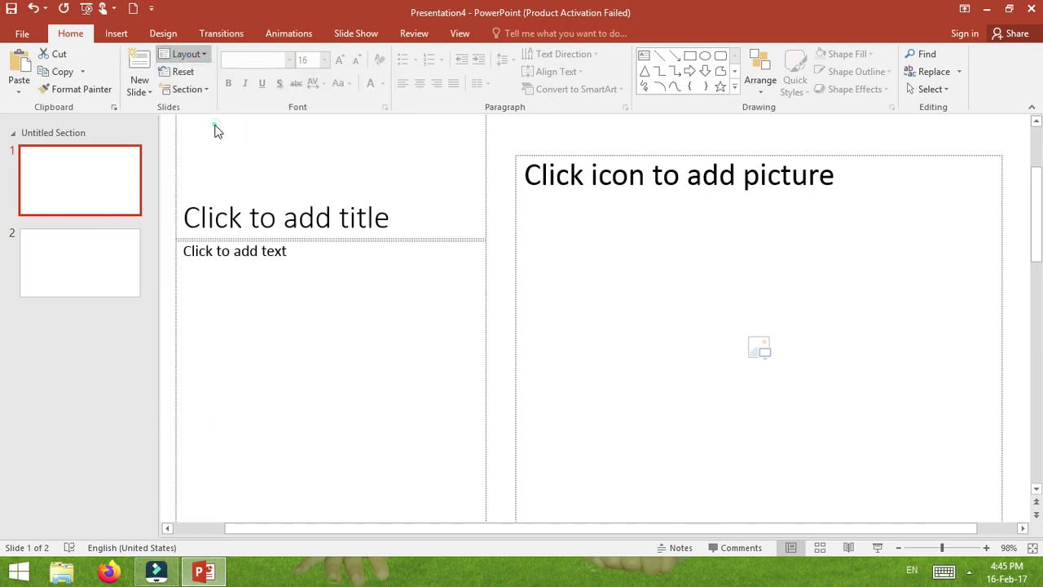
{"action": "left_click", "coordinate": [215, 131]}
{"action": "left_click", "coordinate": [468, 314]}
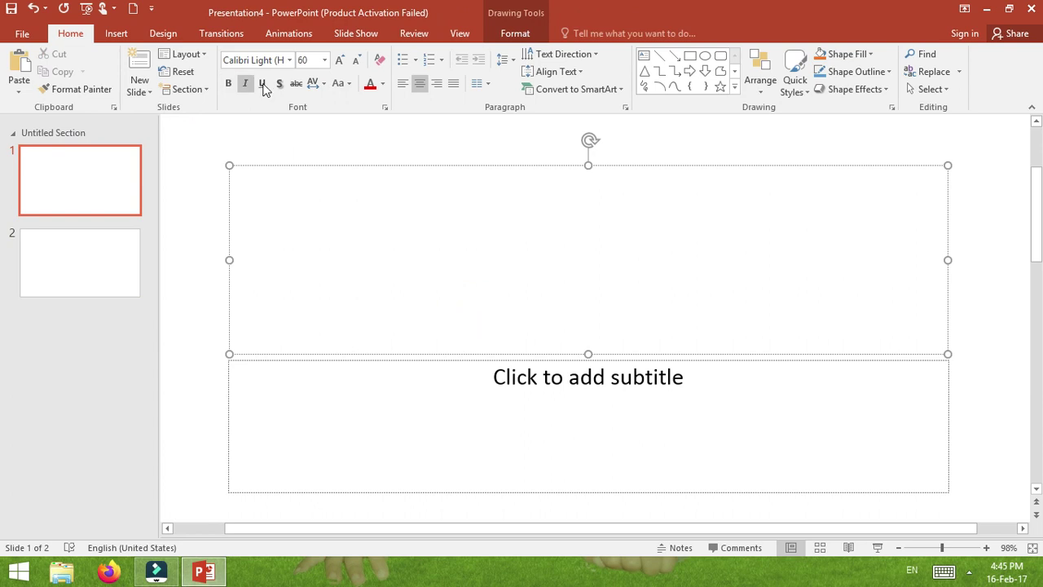
{"action": "left_click", "coordinate": [289, 61]}
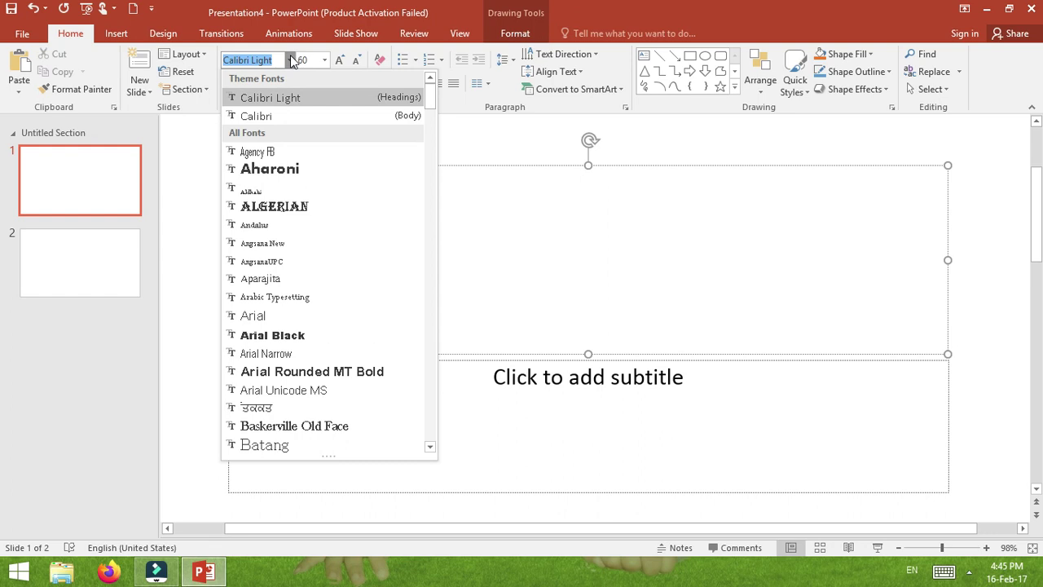
{"action": "left_click", "coordinate": [537, 352]}
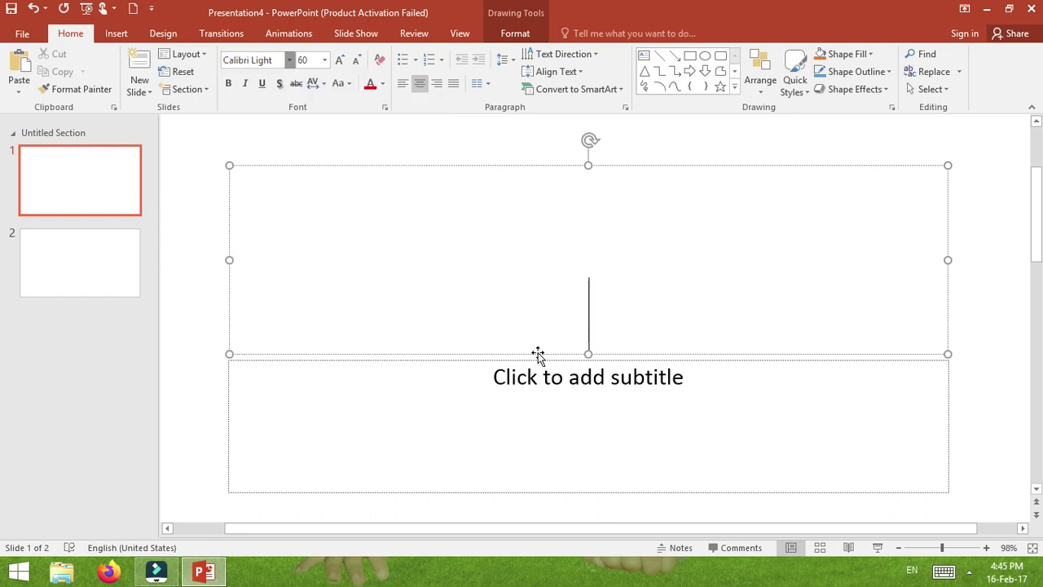
Type INDIA as the title, select it, and preview typefaces in the font list.
{"action": "type", "text": "INDIA"}
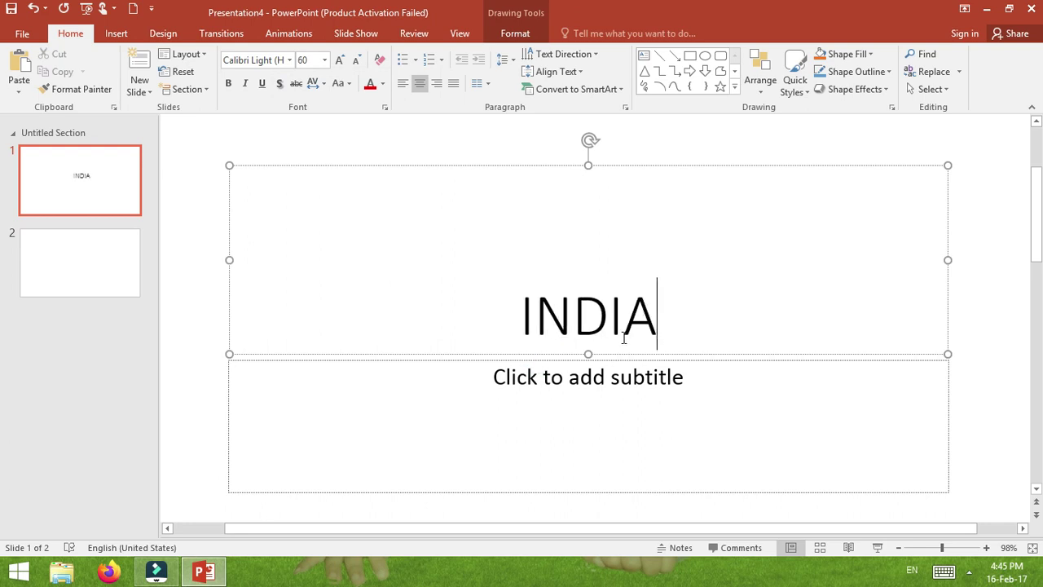
{"action": "double_click", "coordinate": [659, 338]}
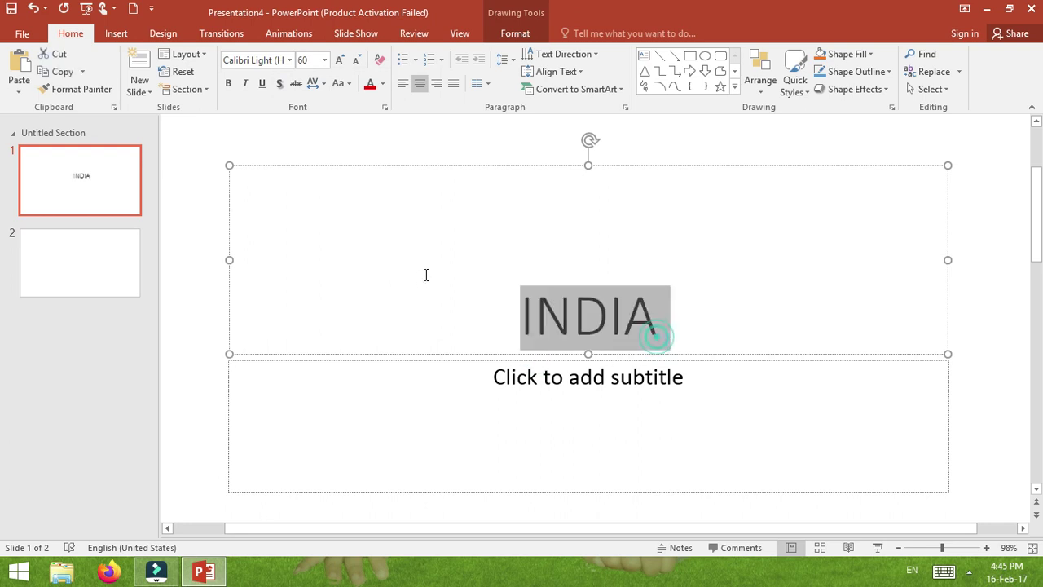
{"action": "left_click", "coordinate": [289, 60]}
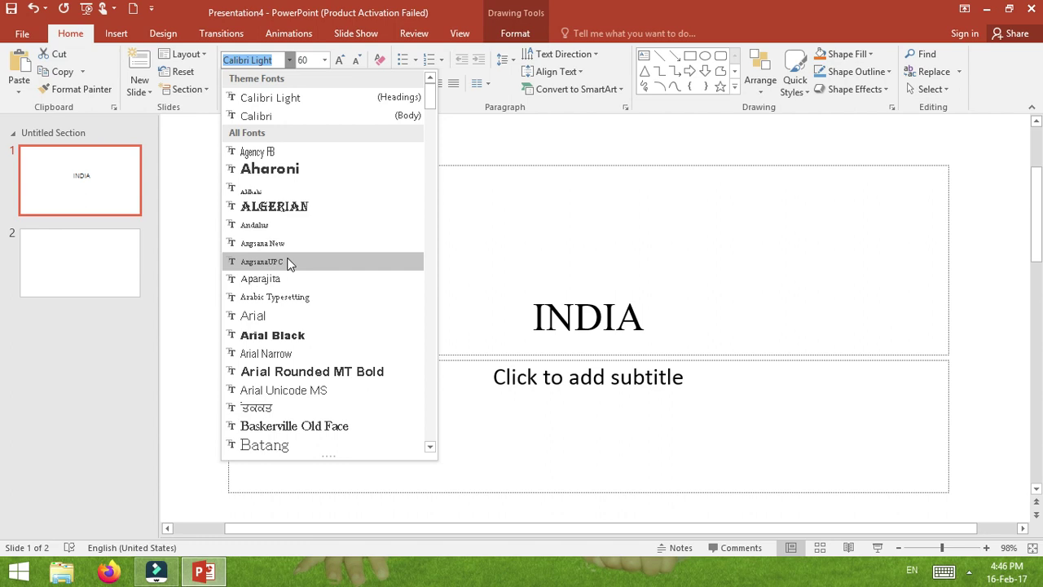
Keep Calibri Light for INDIA and show the font size list.
{"action": "left_click", "coordinate": [292, 60]}
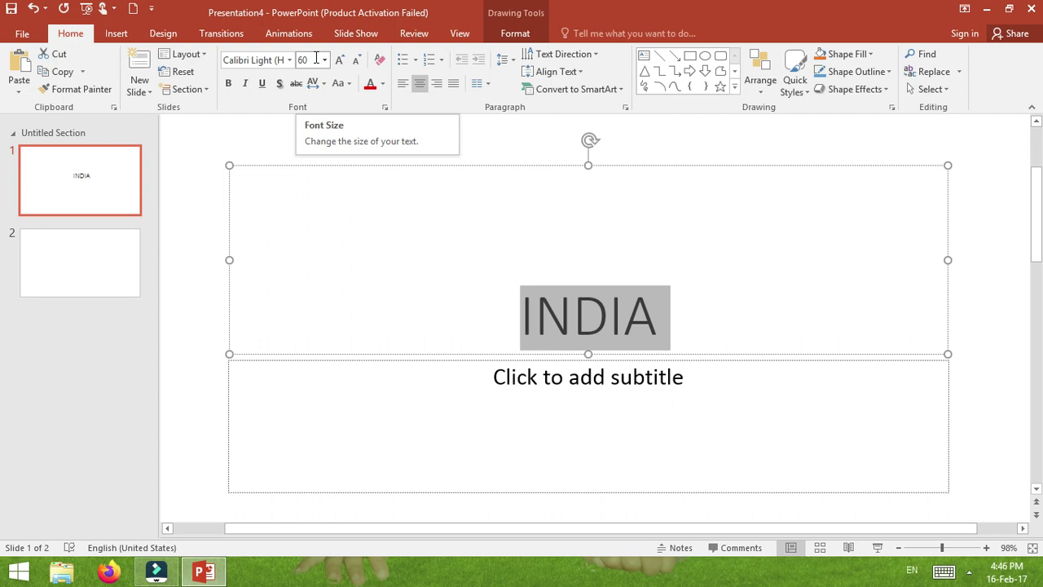
{"action": "left_click", "coordinate": [324, 60]}
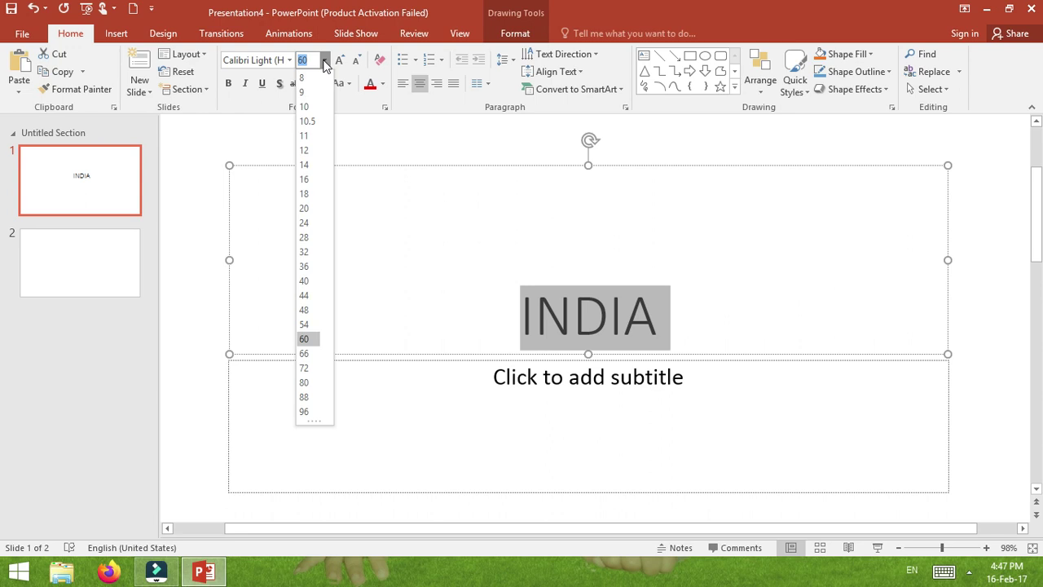
Clear the INDIA title's formatting, resize it to 80 pt, and make it bold.
{"action": "left_click", "coordinate": [345, 68]}
{"action": "left_click", "coordinate": [345, 67]}
{"action": "left_click", "coordinate": [345, 68]}
{"action": "left_click", "coordinate": [344, 68]}
{"action": "left_click", "coordinate": [345, 67]}
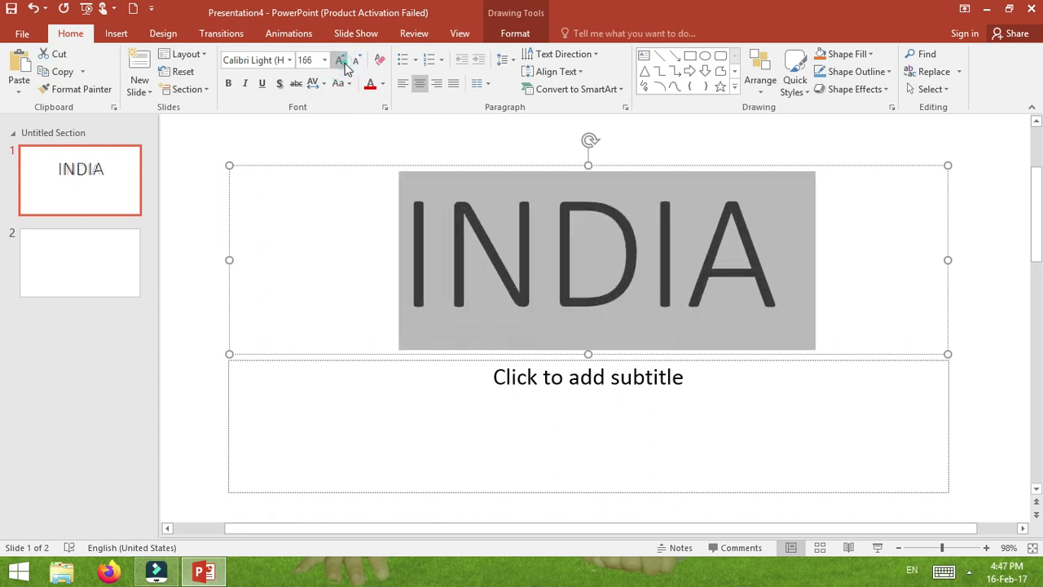
{"action": "left_click", "coordinate": [345, 67]}
{"action": "left_click", "coordinate": [356, 62]}
{"action": "left_click", "coordinate": [356, 62]}
{"action": "left_click", "coordinate": [356, 62]}
{"action": "left_click", "coordinate": [356, 62]}
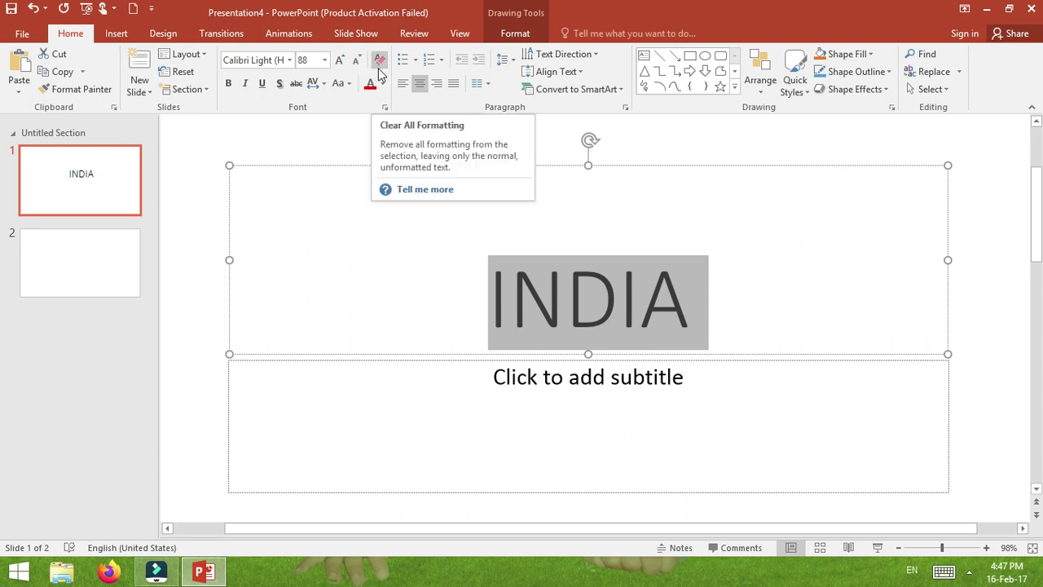
{"action": "left_click", "coordinate": [380, 62]}
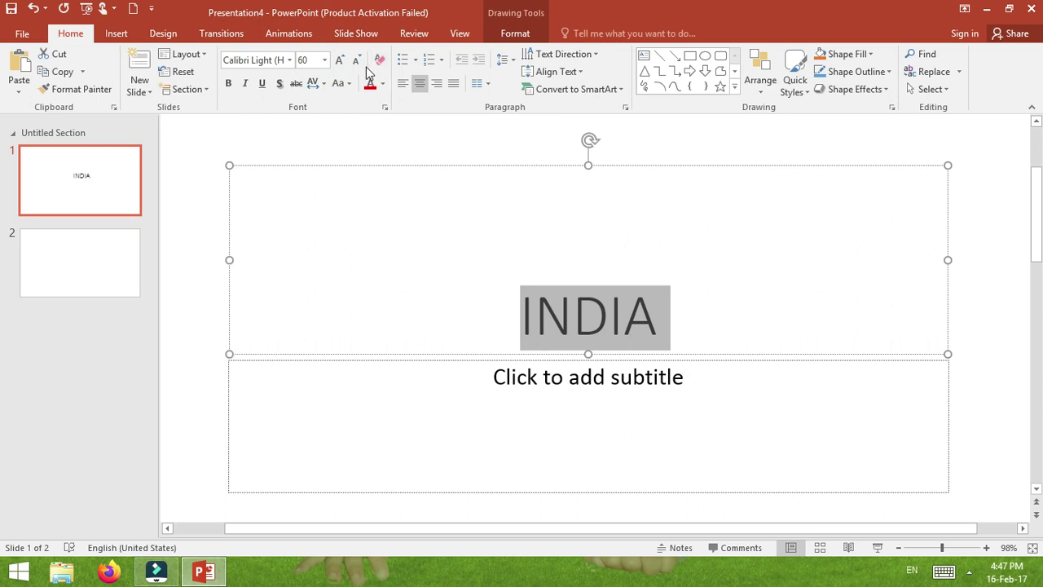
{"action": "left_click", "coordinate": [340, 60]}
{"action": "left_click", "coordinate": [340, 59]}
{"action": "left_click", "coordinate": [340, 60]}
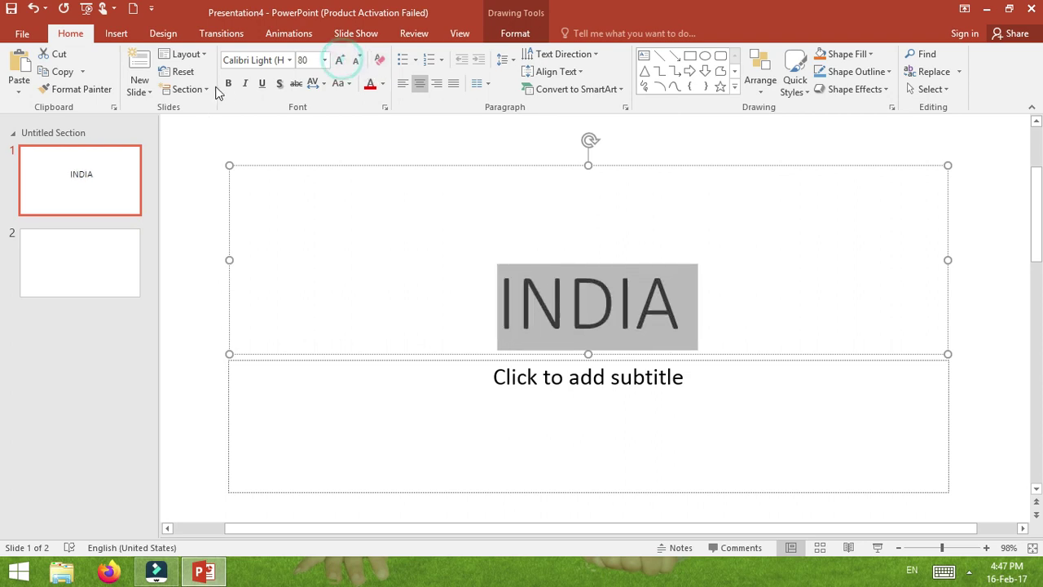
{"action": "left_click", "coordinate": [228, 85]}
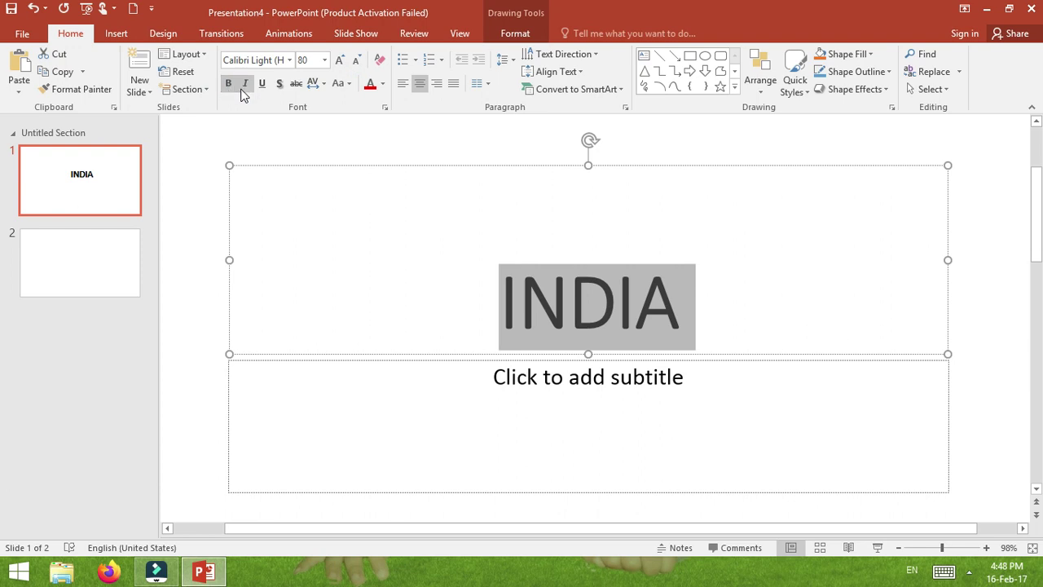
Make INDIA italic and underlined, trying shadow and strikethrough but leaving both off.
{"action": "left_click", "coordinate": [244, 87]}
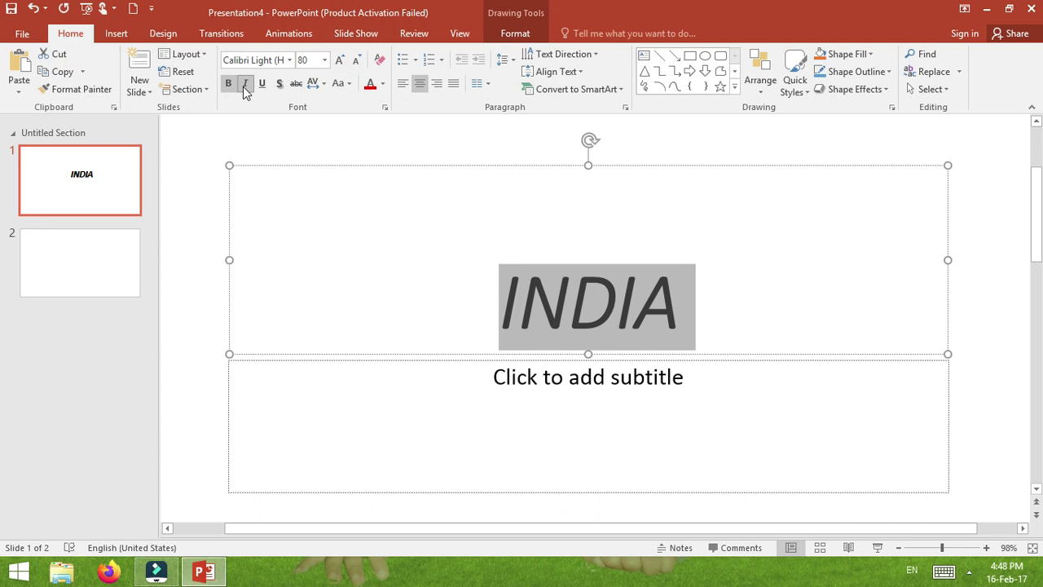
{"action": "left_click", "coordinate": [262, 85]}
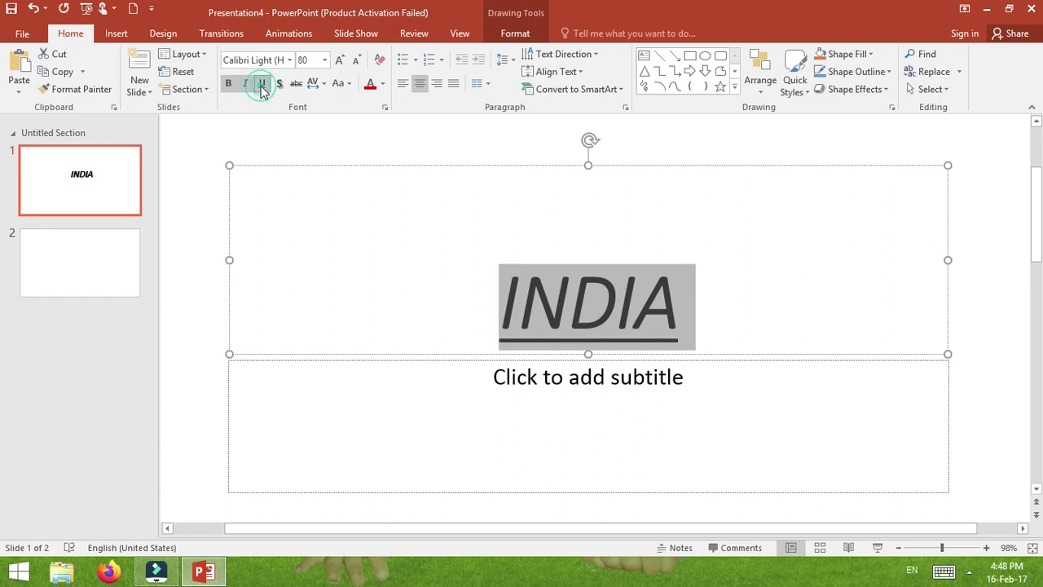
{"action": "left_click", "coordinate": [280, 84]}
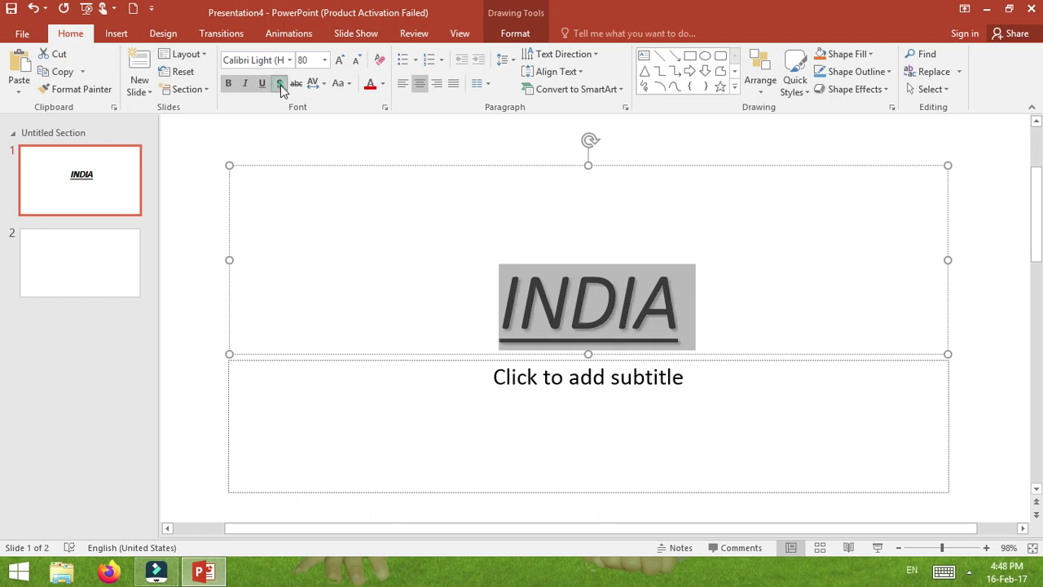
{"action": "left_click", "coordinate": [280, 85]}
{"action": "left_click", "coordinate": [280, 85]}
{"action": "left_click", "coordinate": [280, 85]}
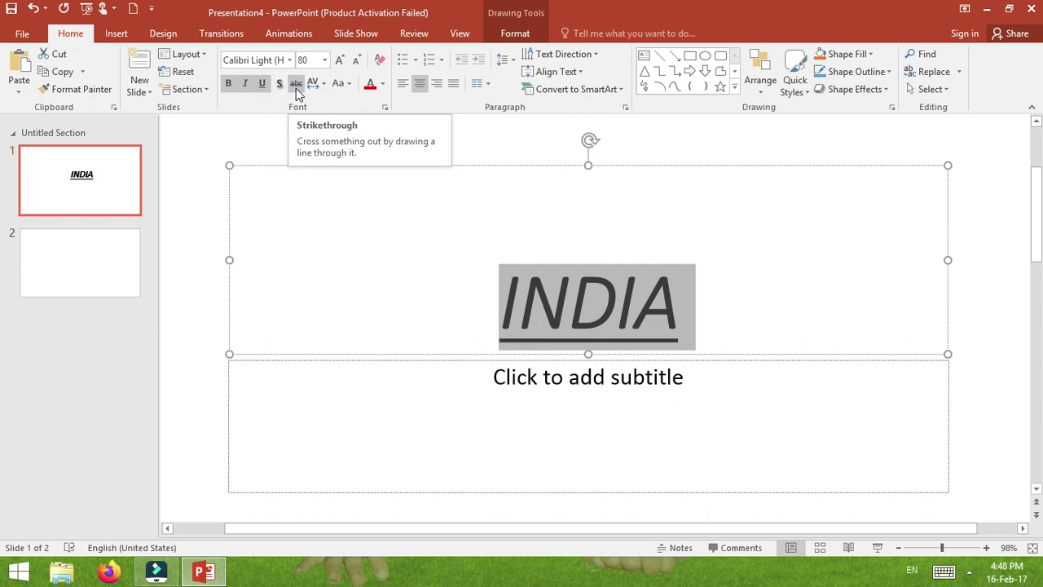
{"action": "left_click", "coordinate": [296, 85]}
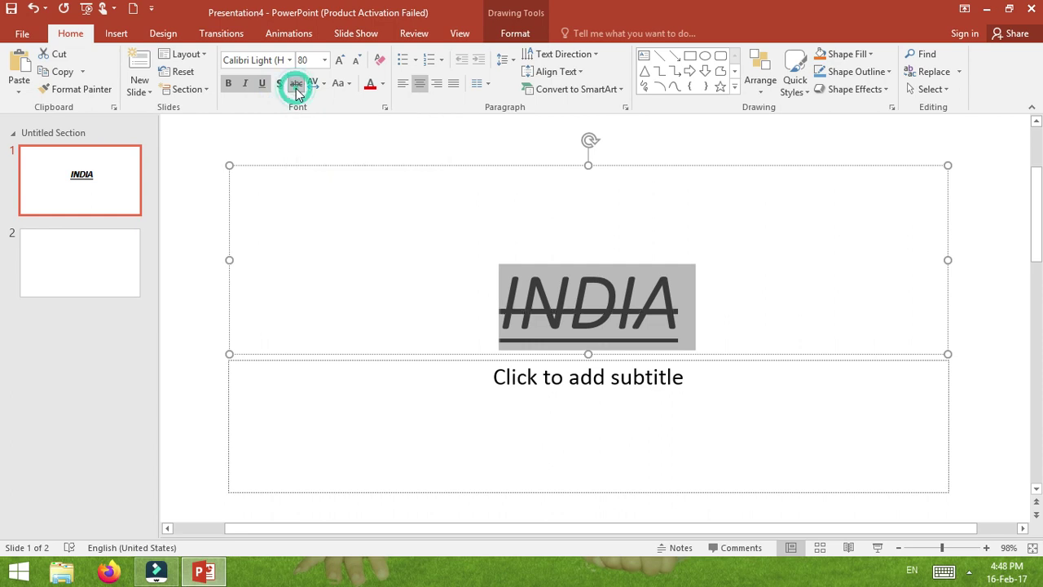
{"action": "left_click", "coordinate": [296, 85]}
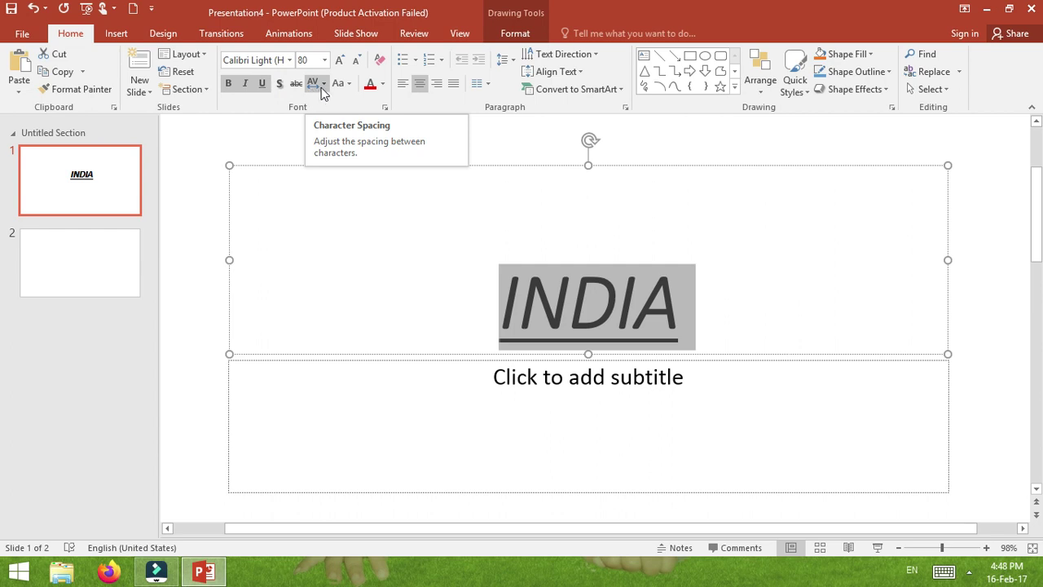
{"action": "left_click", "coordinate": [317, 90]}
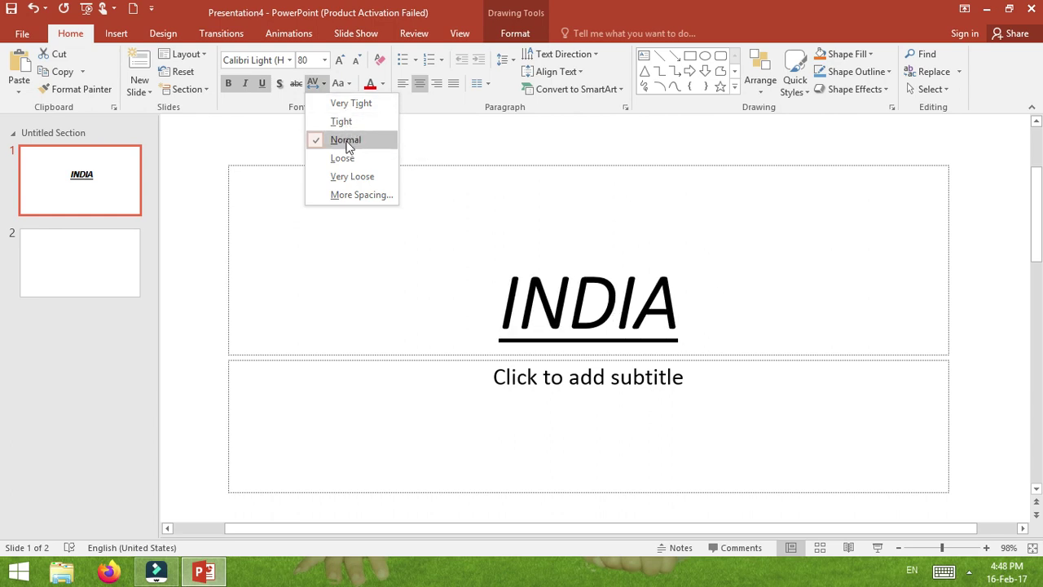
{"action": "left_click", "coordinate": [345, 140]}
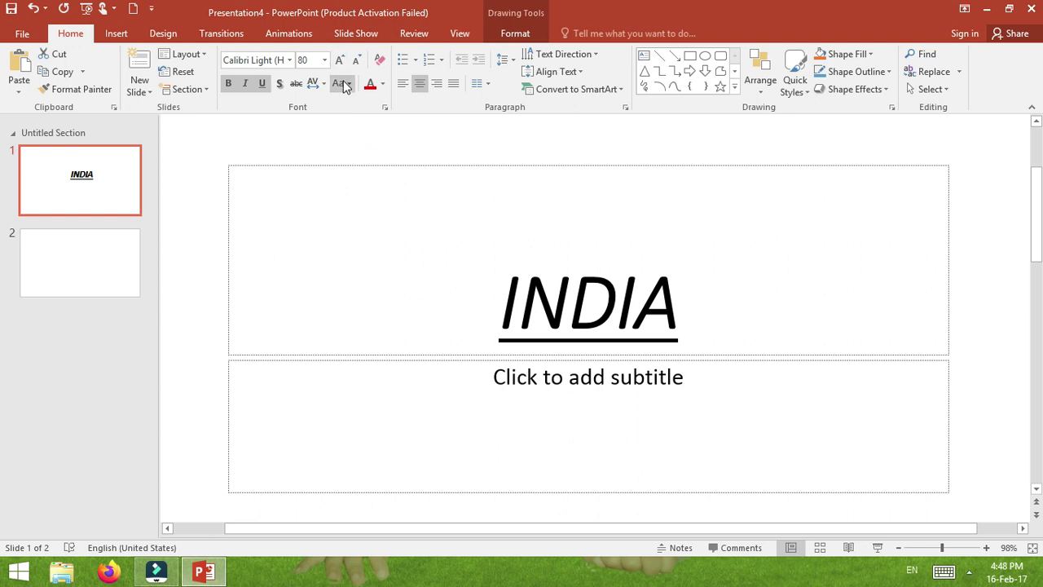
{"action": "left_click", "coordinate": [347, 88]}
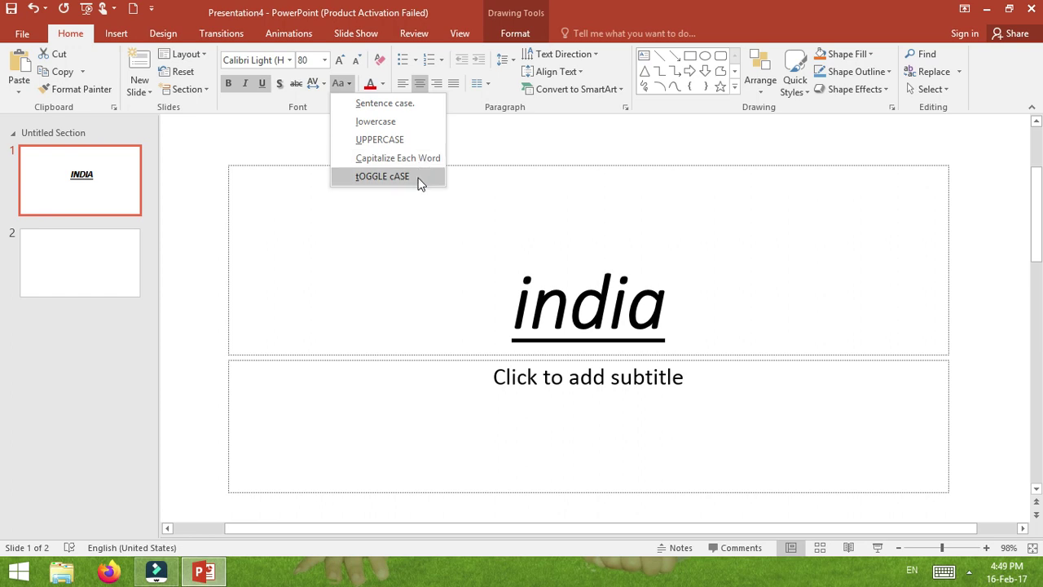
{"action": "left_click", "coordinate": [347, 82]}
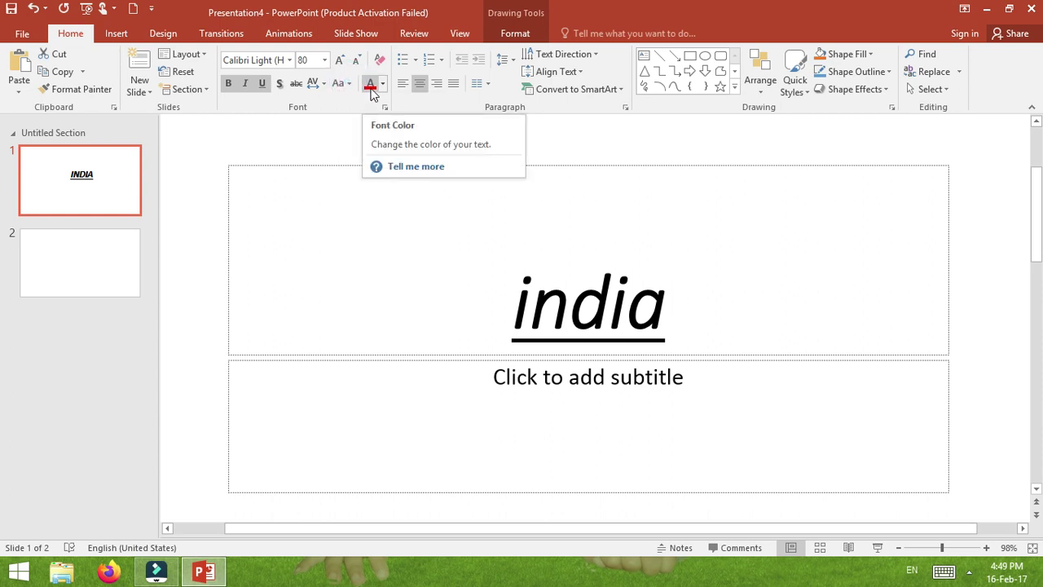
{"action": "left_click", "coordinate": [370, 85]}
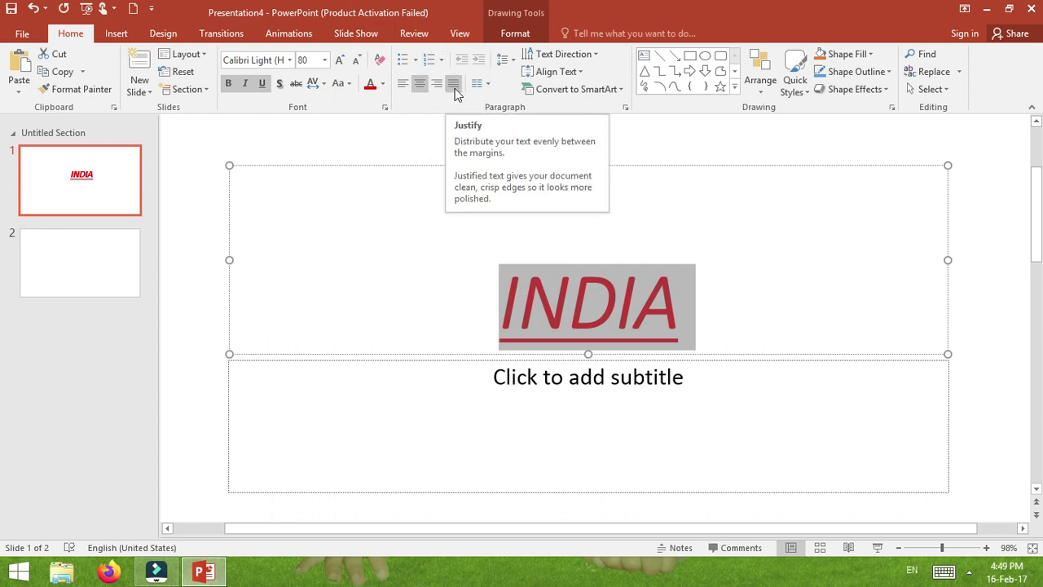
Try left, center and right alignment on INDIA, settling on centered within the title box.
{"action": "left_click", "coordinate": [402, 85]}
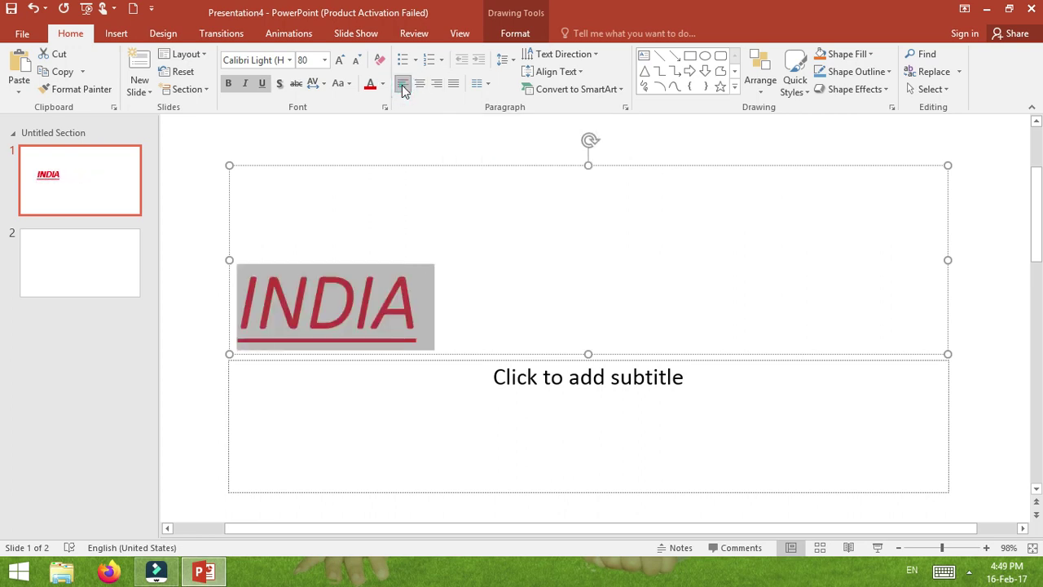
{"action": "left_click", "coordinate": [418, 85]}
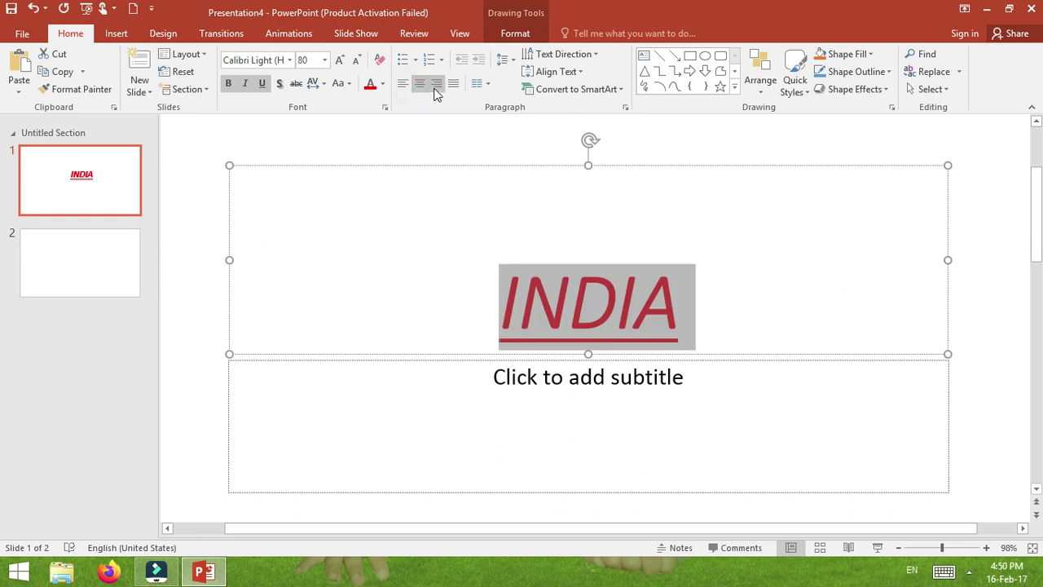
{"action": "left_click", "coordinate": [436, 85]}
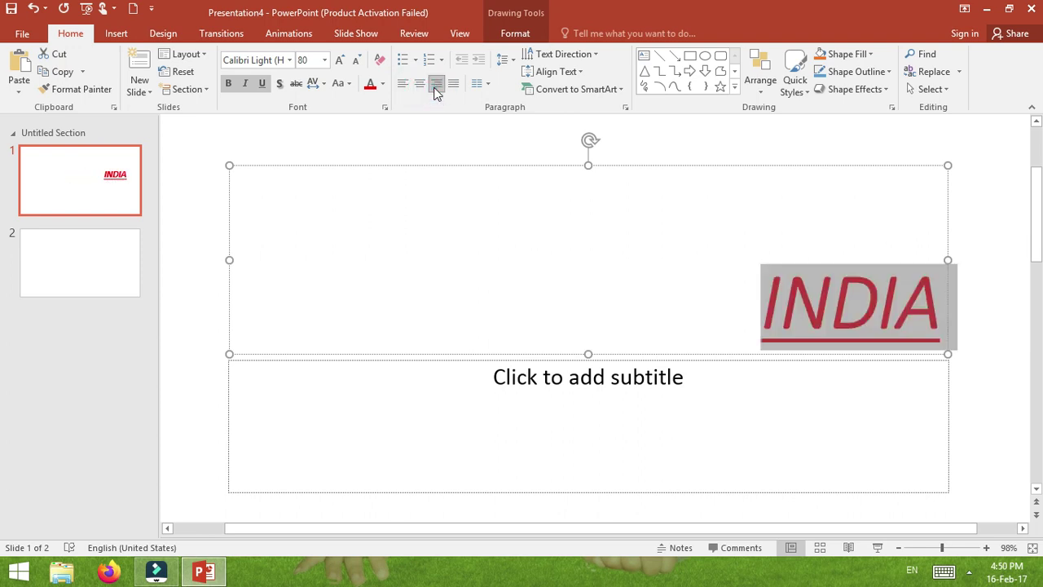
{"action": "left_click", "coordinate": [420, 85]}
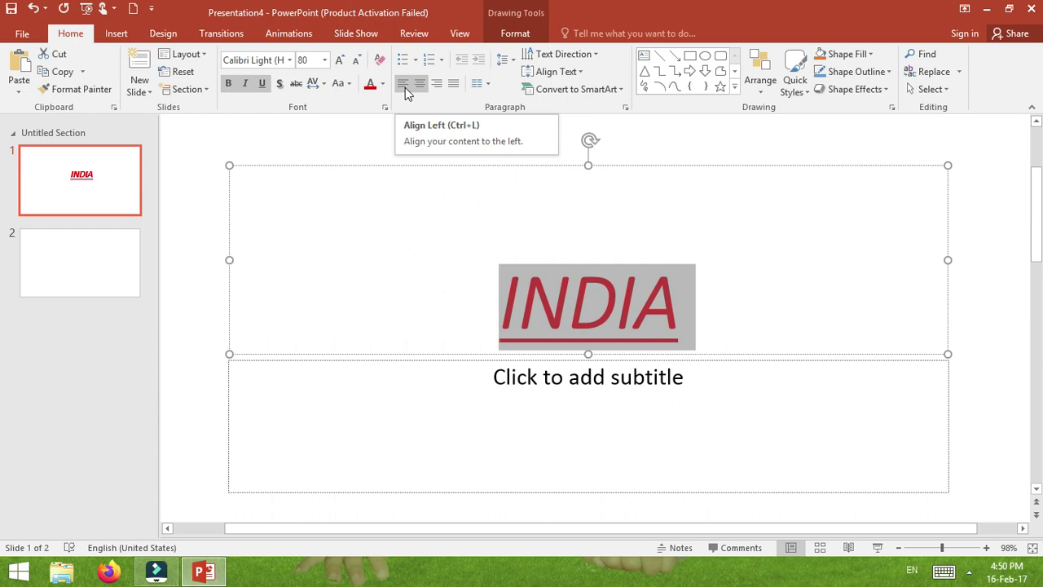
{"action": "left_click", "coordinate": [458, 34]}
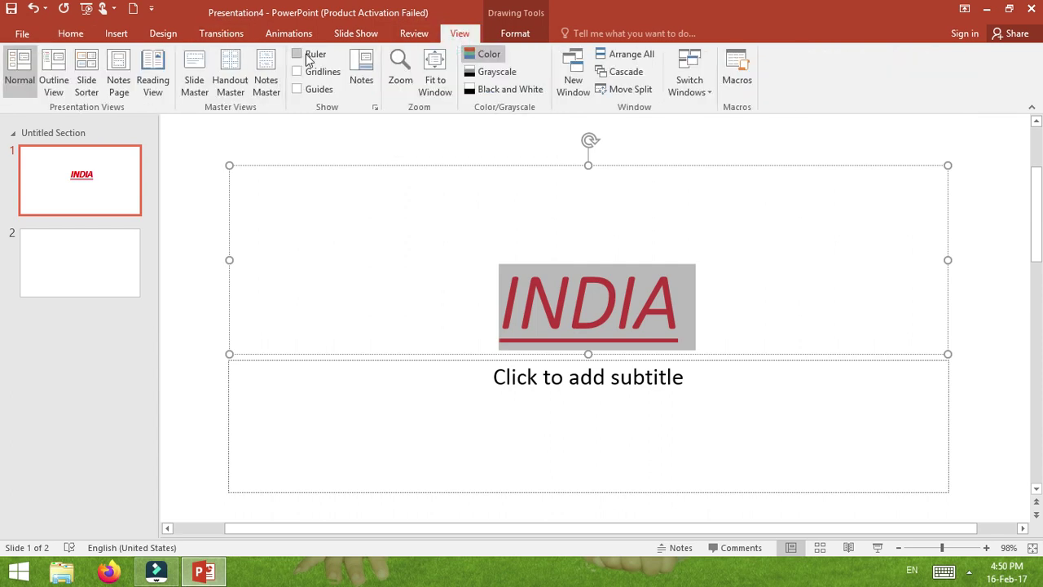
Turn on the slide rulers and clear the selection on the INDIA title.
{"action": "left_click", "coordinate": [298, 54]}
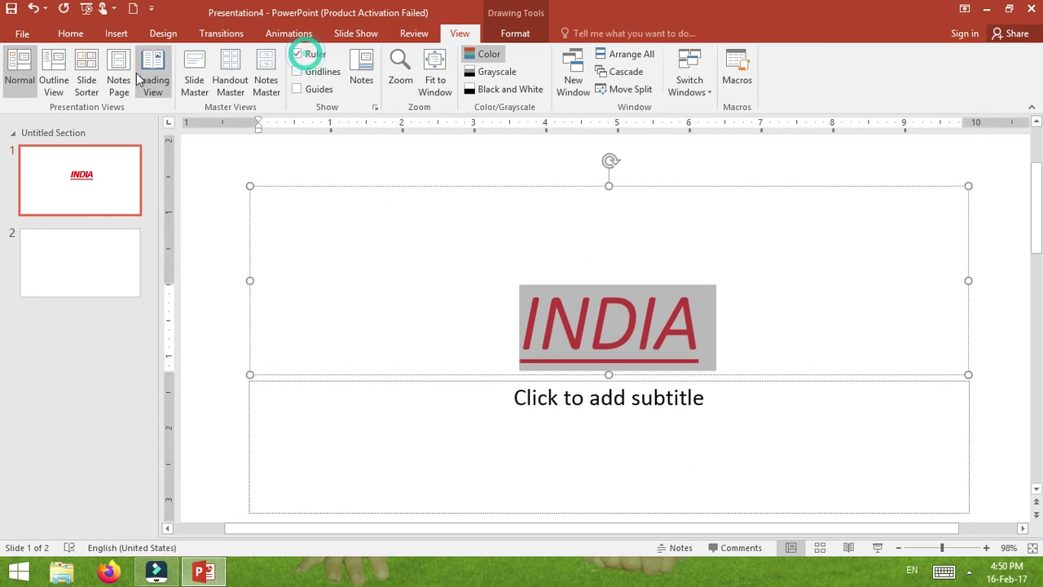
{"action": "left_click", "coordinate": [75, 34]}
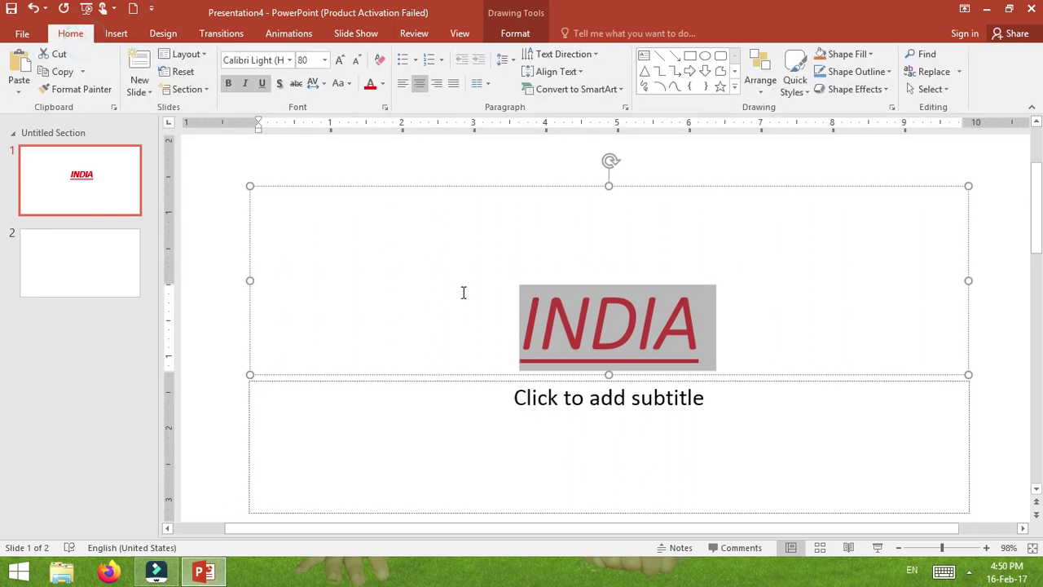
{"action": "left_click", "coordinate": [515, 317]}
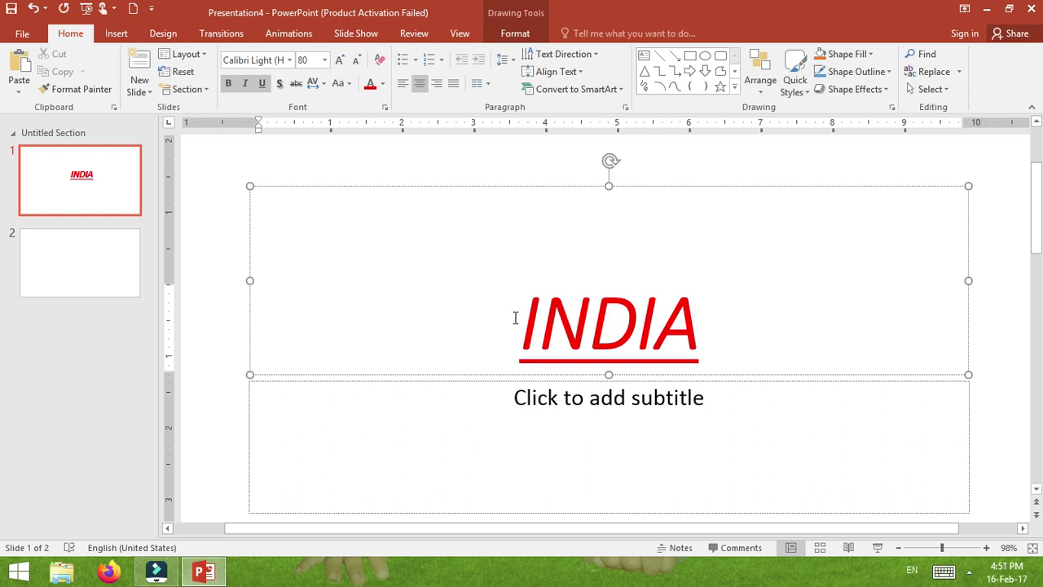
{"action": "left_click", "coordinate": [231, 167]}
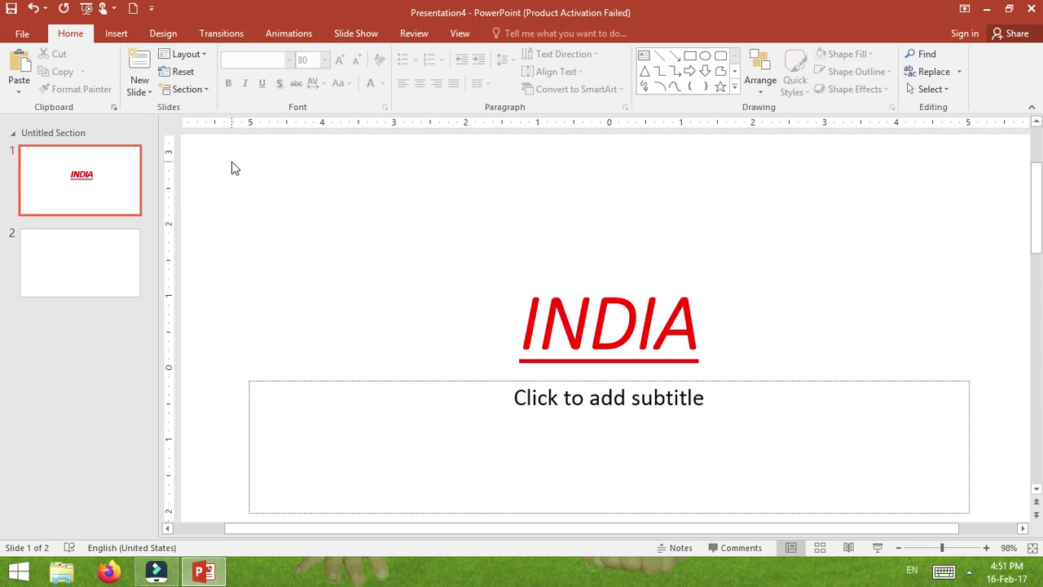
Reselect the INDIA title, then move to slide 2 and click into its left content box.
{"action": "left_click", "coordinate": [526, 334]}
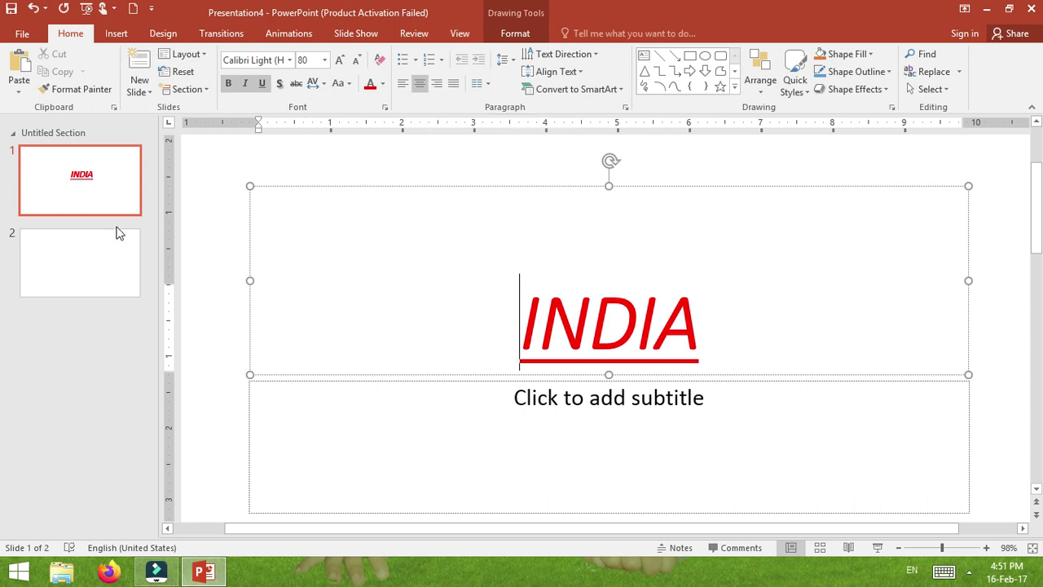
{"action": "left_click", "coordinate": [121, 255]}
{"action": "left_click", "coordinate": [314, 333]}
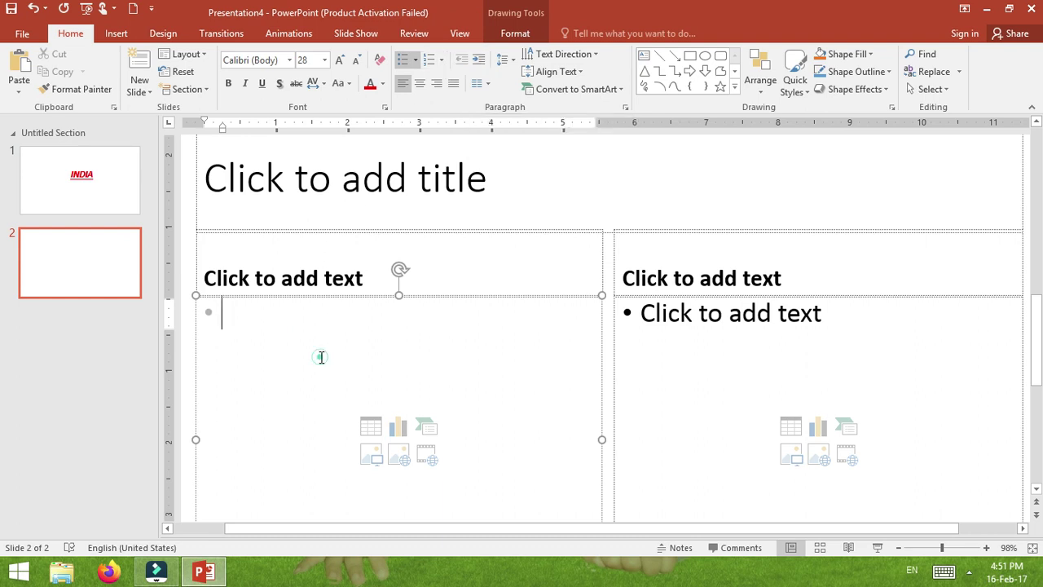
Type INDIA in slide 2's left box, indent it several list levels, then return it to level one.
{"action": "type", "text": "INDIA"}
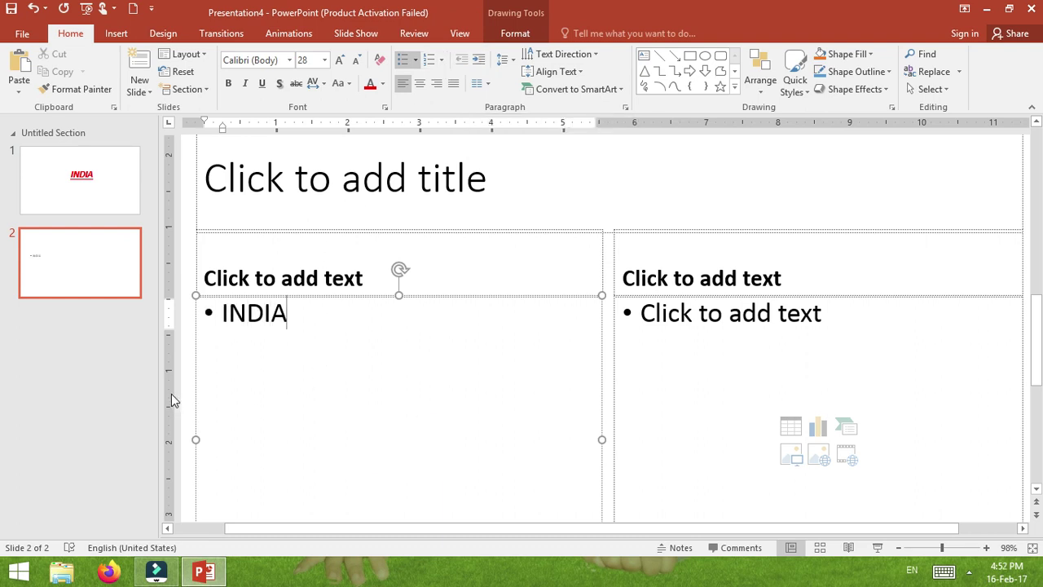
{"action": "left_click", "coordinate": [217, 315]}
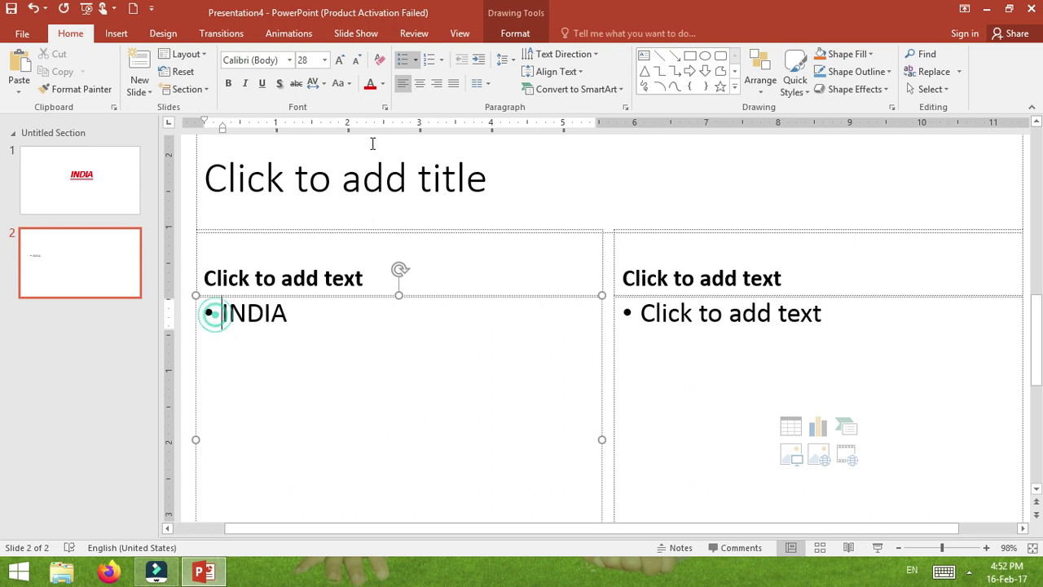
{"action": "left_click", "coordinate": [478, 62]}
{"action": "double_click", "coordinate": [478, 62]}
{"action": "double_click", "coordinate": [478, 62]}
{"action": "left_click", "coordinate": [479, 62]}
{"action": "double_click", "coordinate": [478, 62]}
{"action": "left_click", "coordinate": [478, 62]}
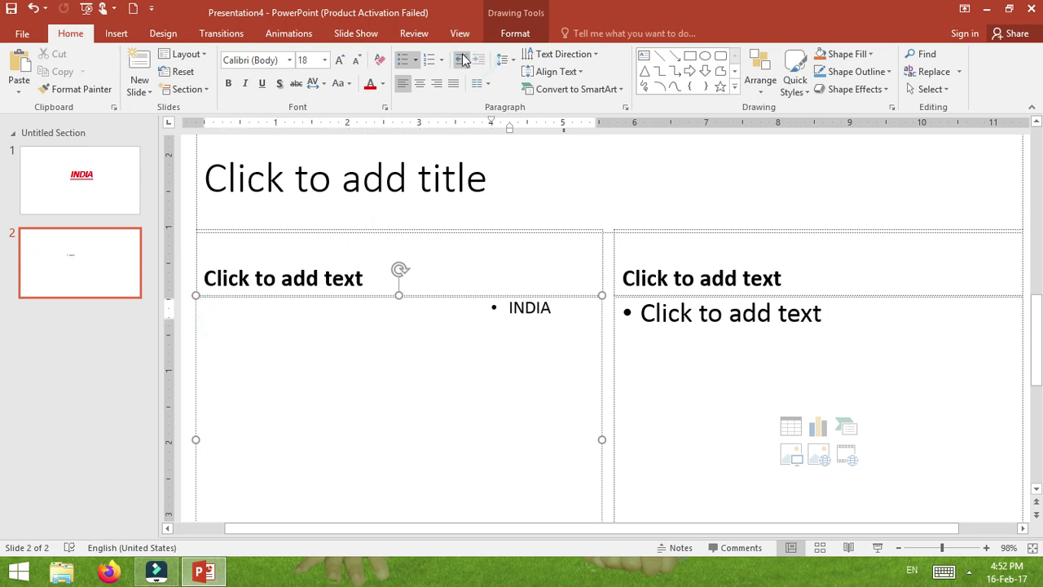
{"action": "double_click", "coordinate": [461, 61]}
{"action": "left_click", "coordinate": [461, 62]}
{"action": "double_click", "coordinate": [461, 62]}
{"action": "triple_click", "coordinate": [461, 62]}
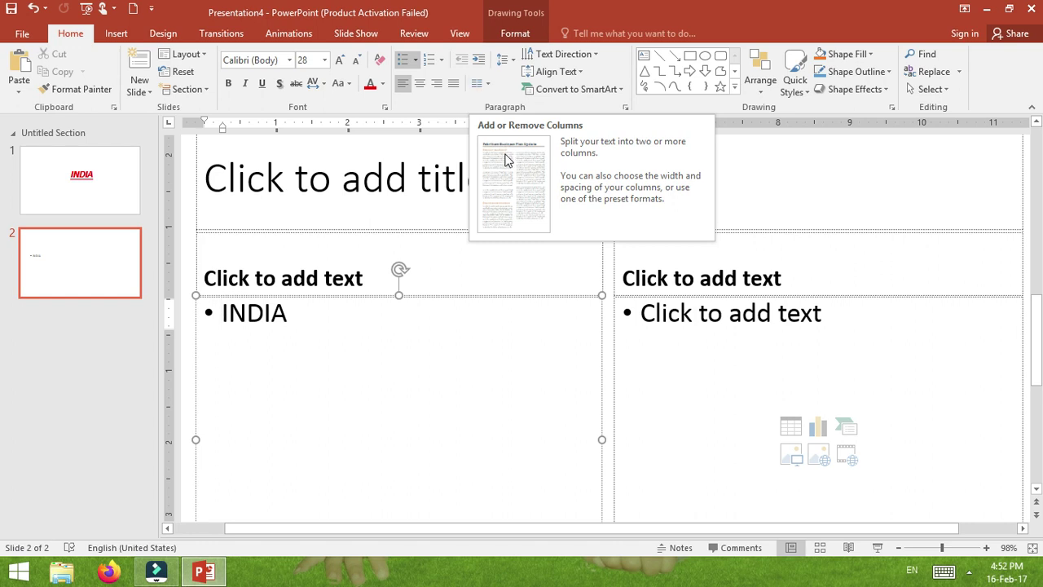
Type a long run of H's after INDIA, switching the box to two columns and back to one.
{"action": "left_click", "coordinate": [490, 84]}
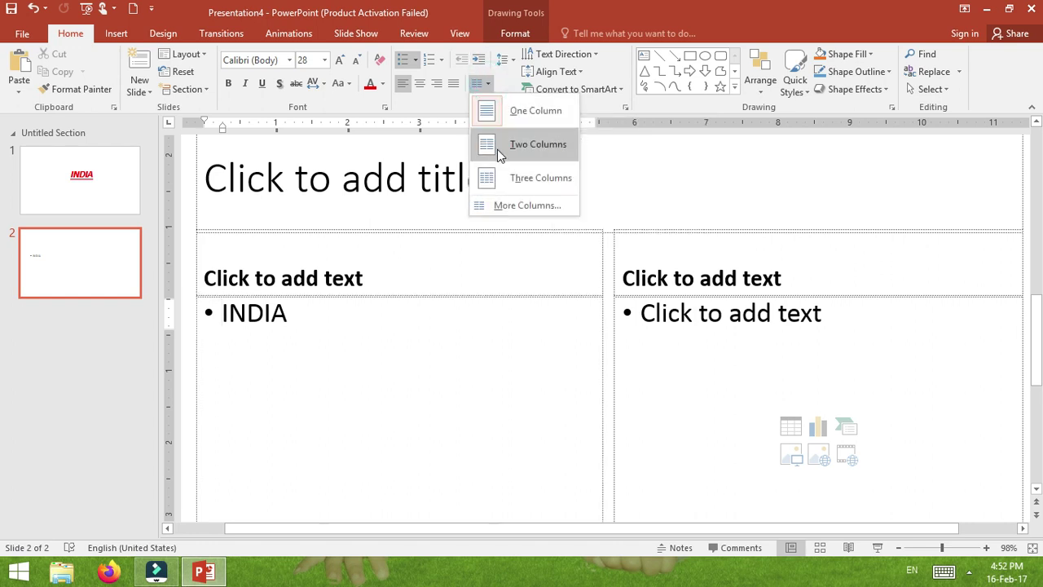
{"action": "left_click", "coordinate": [497, 150]}
{"action": "left_click", "coordinate": [335, 334]}
{"action": "type", "text": "HHHHHHHHHHHHHHHHHHHHHHHHHHHHHHHHHHHHHHHHHHHHHHHHHHHHHHHHHHHHHHHHHHHHHHHHHHHHHHHHHHHHHHHHHHHHHHHHHHHHHHHHHHHHH"}
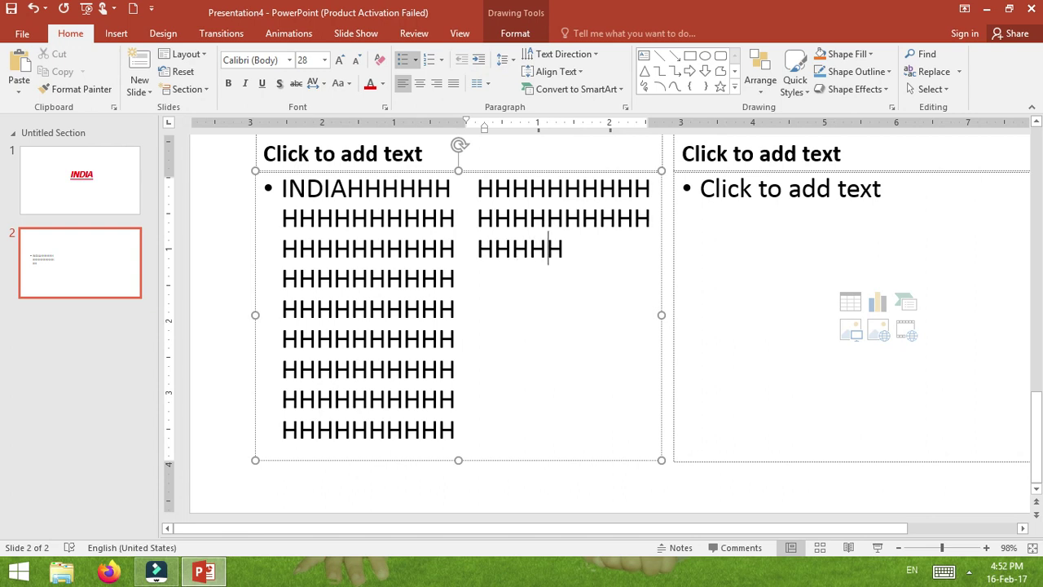
{"action": "type", "text": "HHHHHHHHHHHHHHHHHHHHHHHHHHHHHHHHHHHH"}
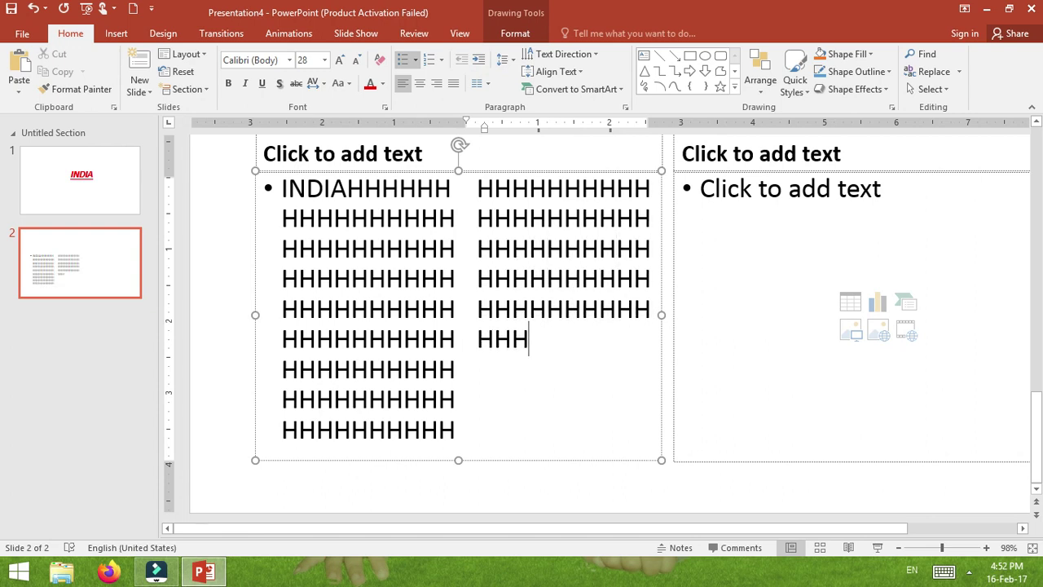
{"action": "left_click", "coordinate": [483, 85]}
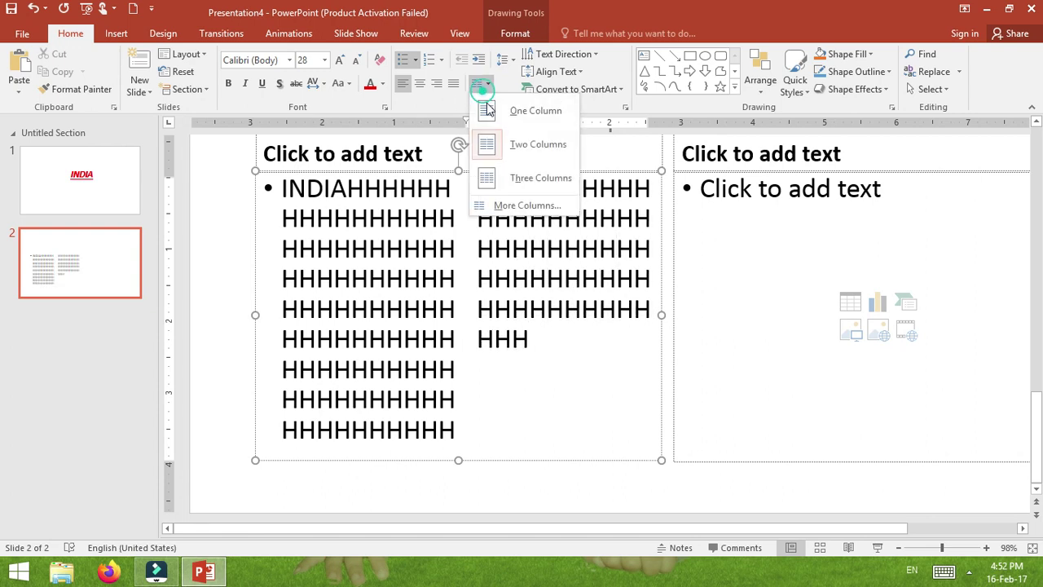
{"action": "left_click", "coordinate": [486, 108]}
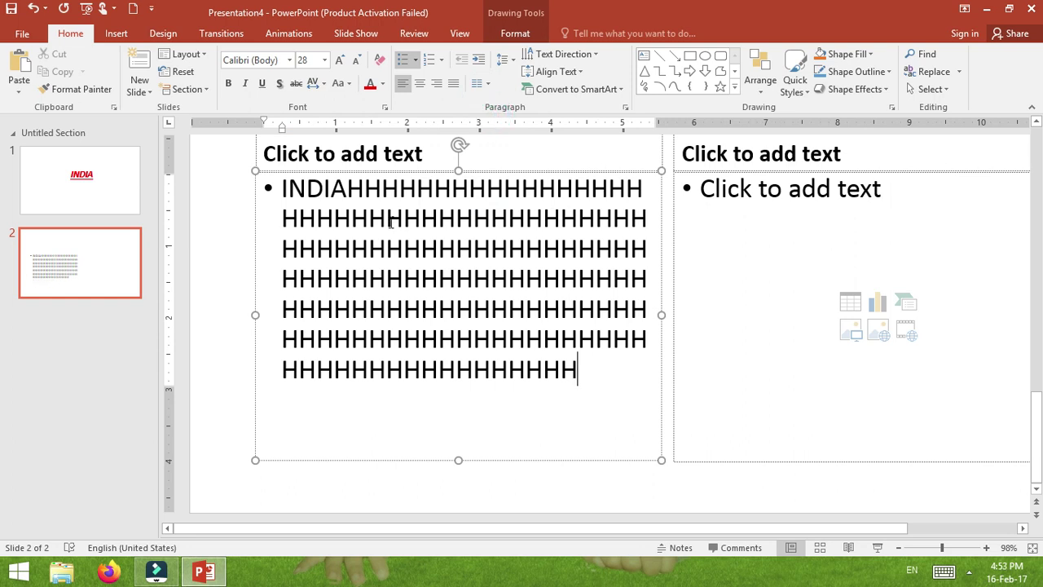
Return to slide 1 and select the INDIA title box.
{"action": "left_click", "coordinate": [82, 203]}
{"action": "left_click", "coordinate": [758, 229]}
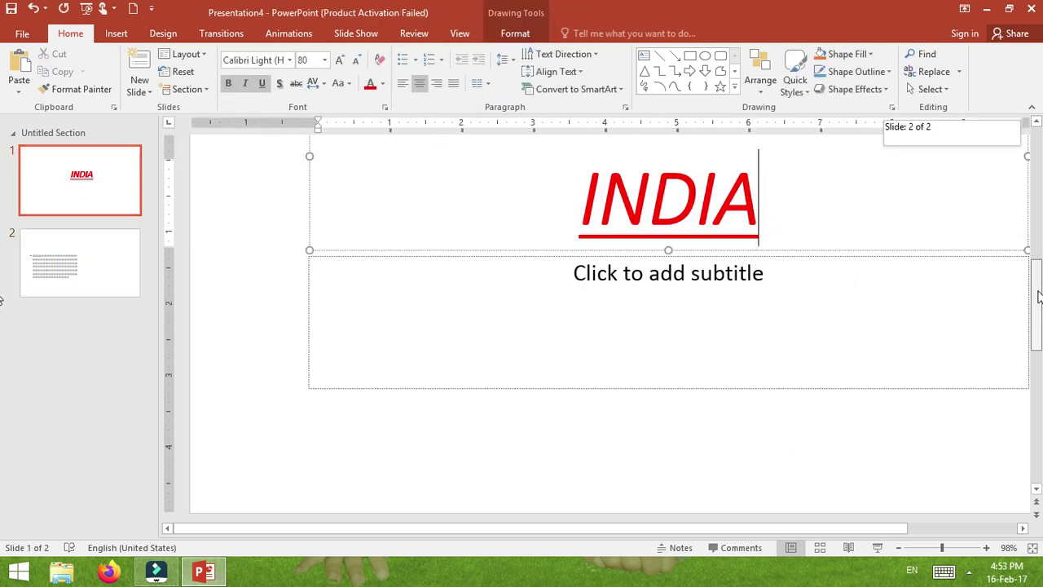
{"action": "left_click_drag", "start_coordinate": [1037, 297], "coordinate": [1038, 245]}
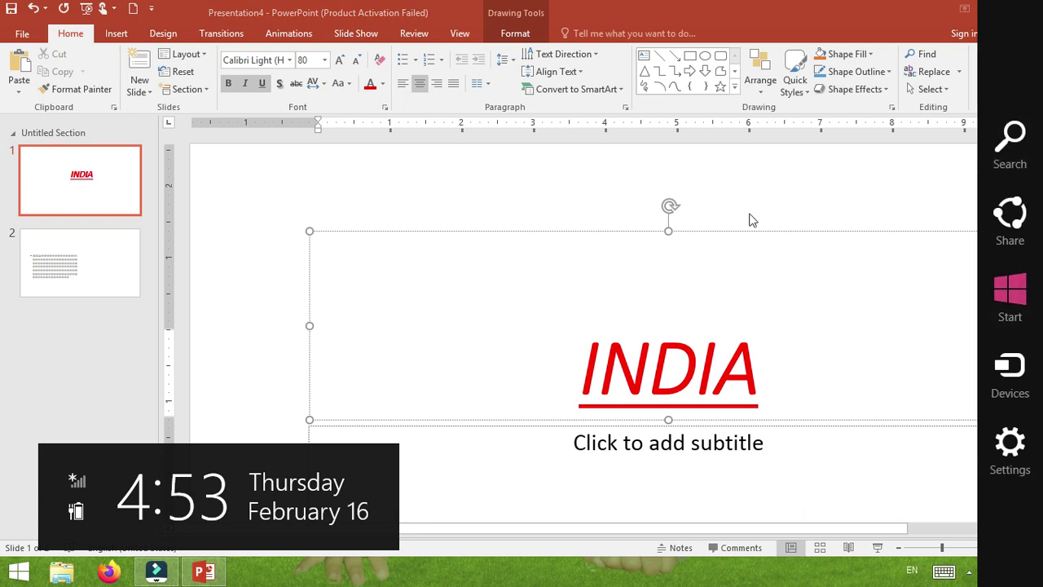
Zoom out and set the INDIA title's text direction to Stacked.
{"action": "left_click", "coordinate": [747, 216]}
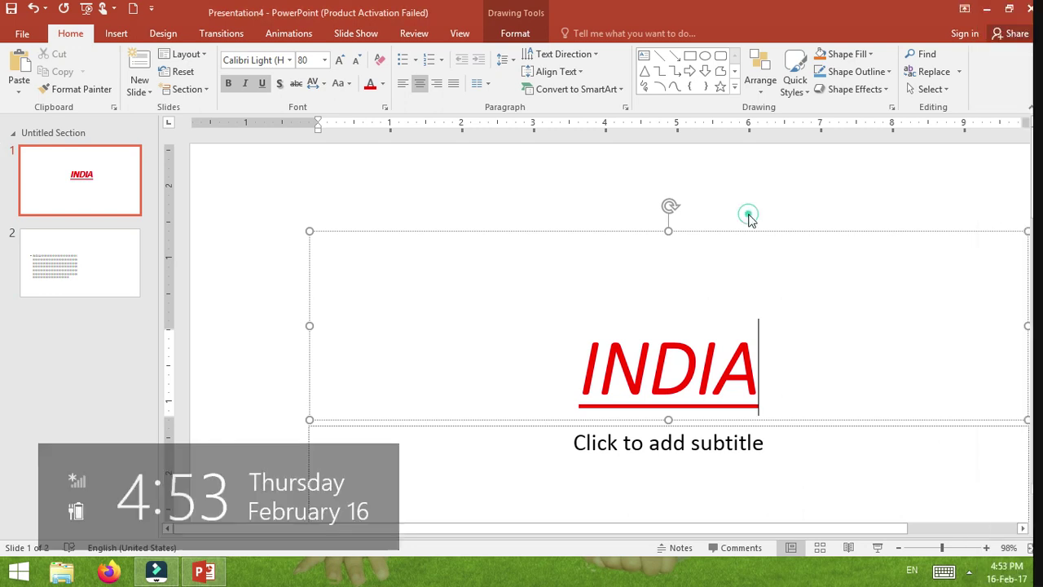
{"action": "left_click", "coordinate": [577, 57]}
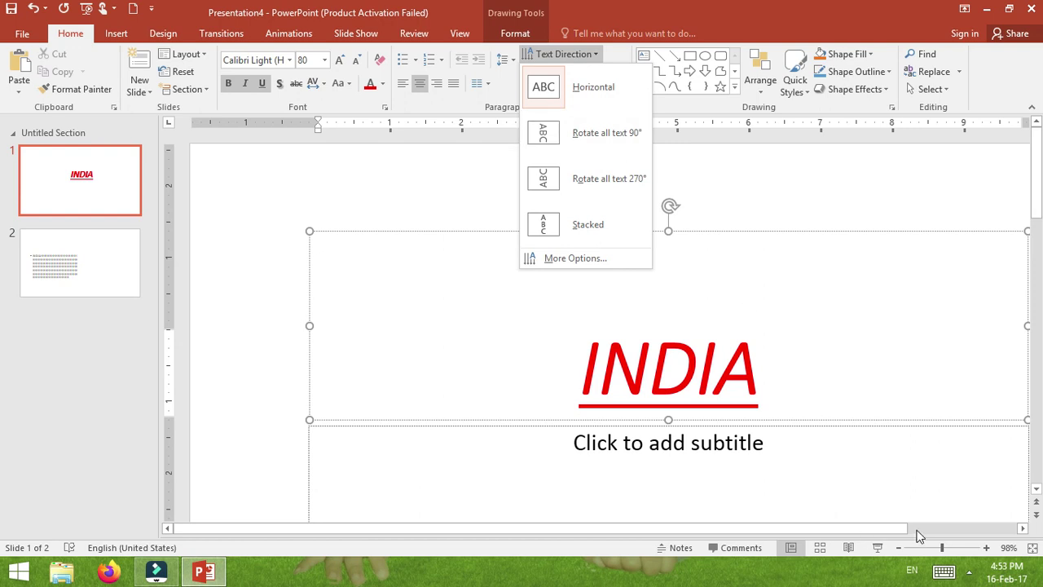
{"action": "left_click", "coordinate": [898, 548]}
{"action": "left_click", "coordinate": [898, 548]}
{"action": "left_click", "coordinate": [898, 548]}
{"action": "left_click", "coordinate": [899, 548]}
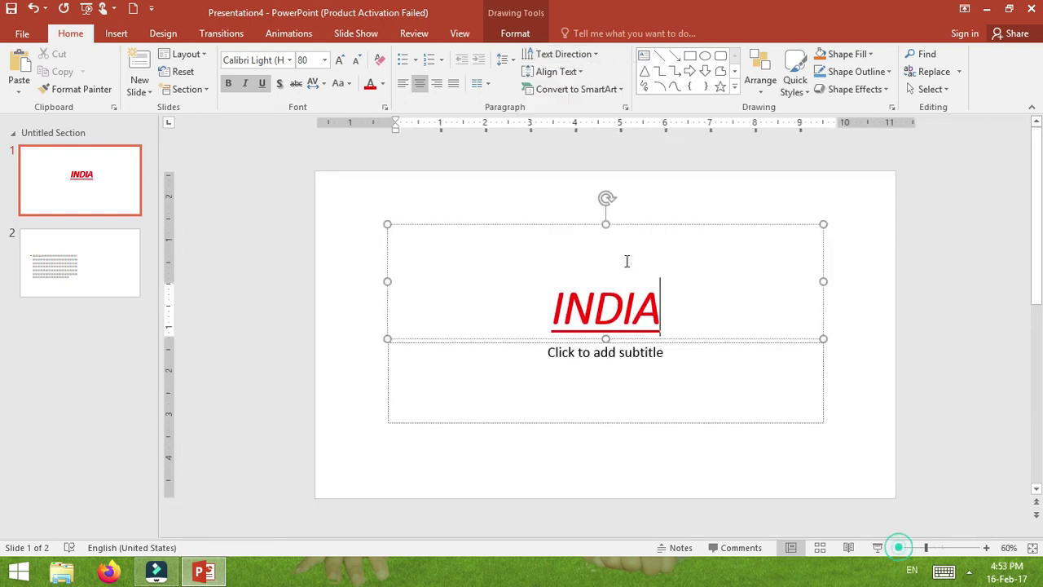
{"action": "left_click", "coordinate": [544, 55]}
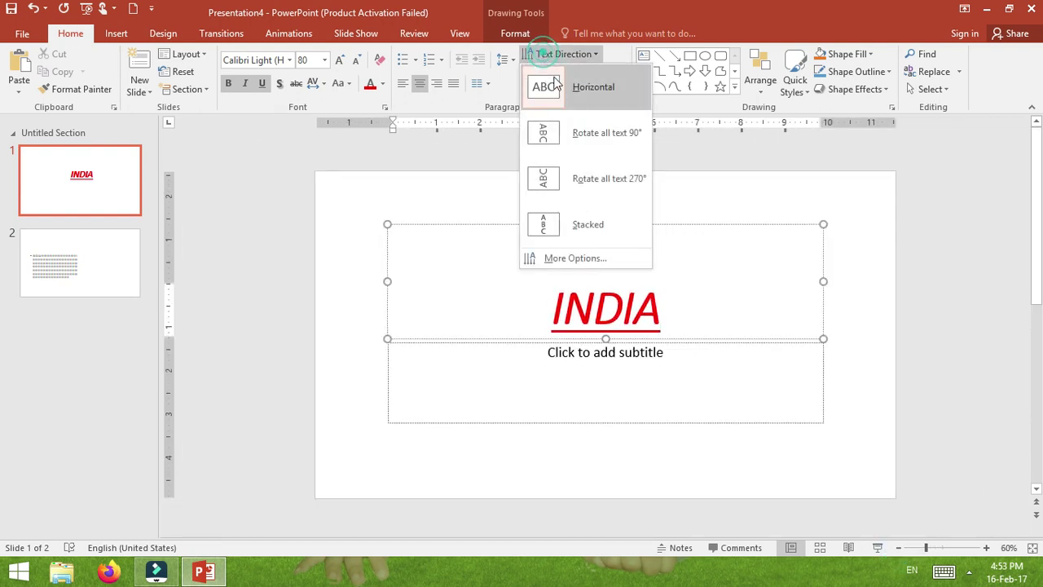
{"action": "left_click", "coordinate": [591, 229]}
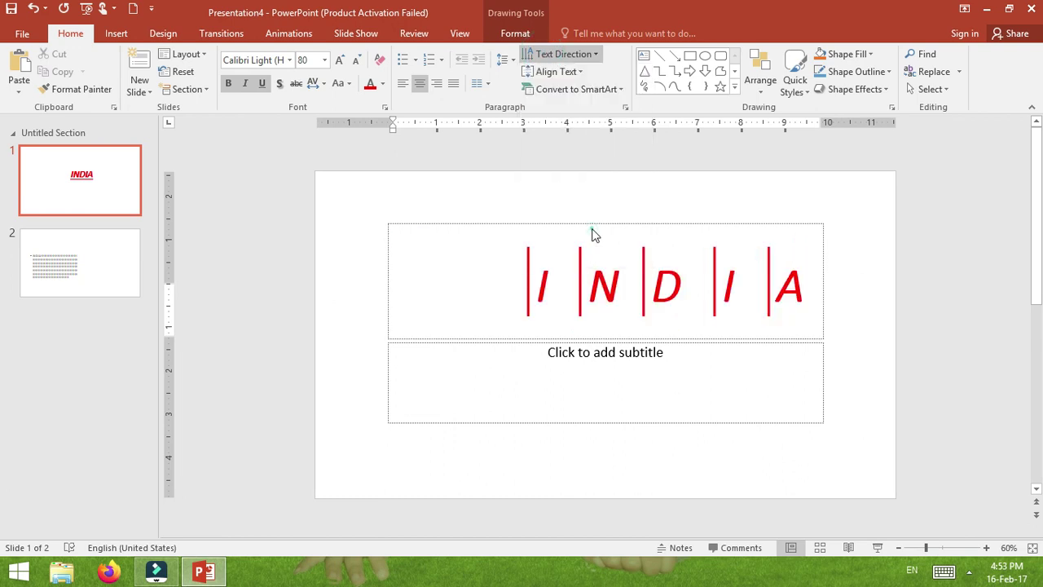
Center the stacked INDIA text and convert the title to a picture-accent SmartArt.
{"action": "left_click", "coordinate": [577, 72]}
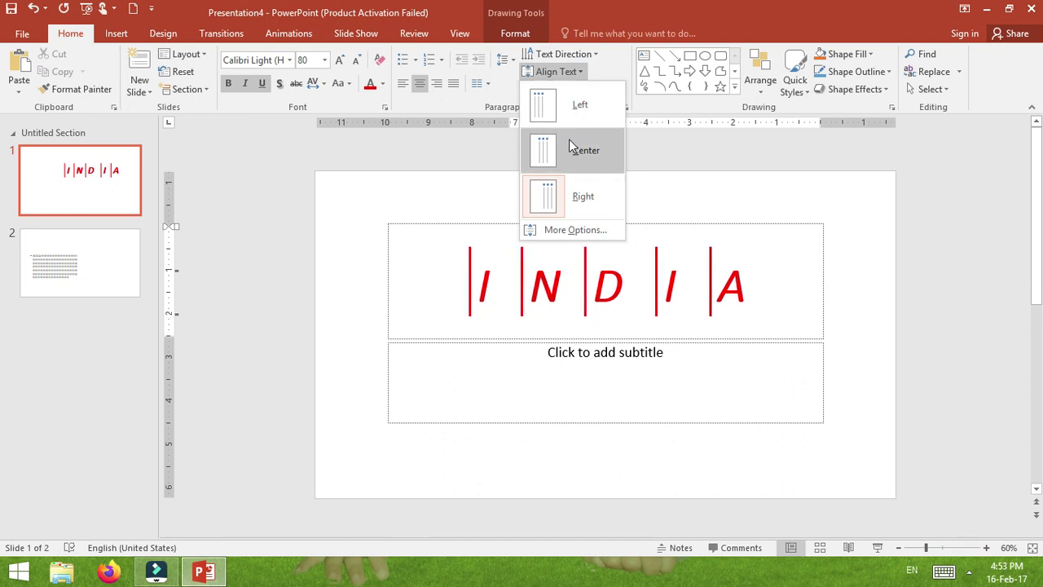
{"action": "left_click", "coordinate": [577, 152]}
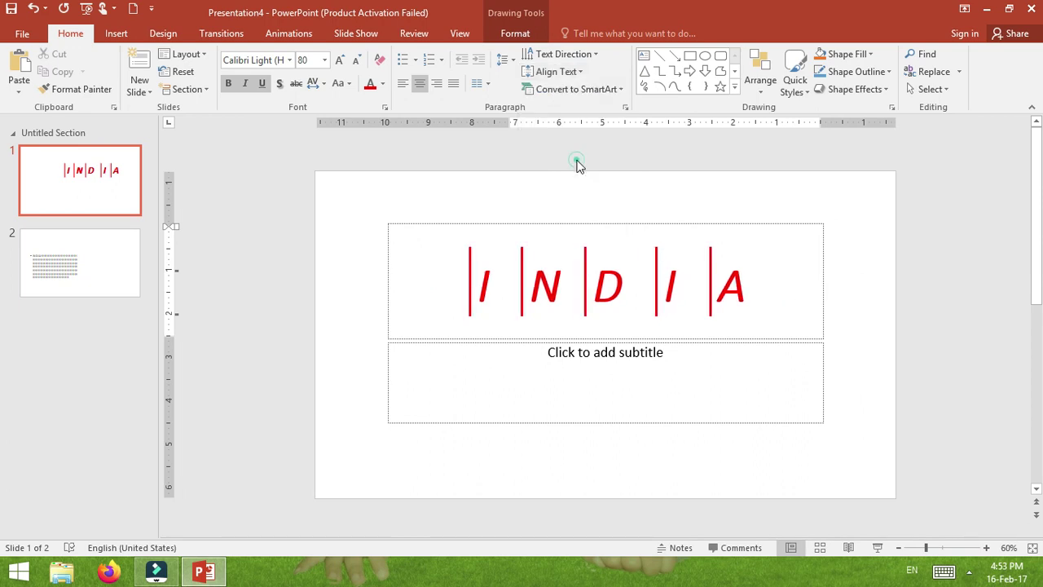
{"action": "left_click", "coordinate": [622, 90]}
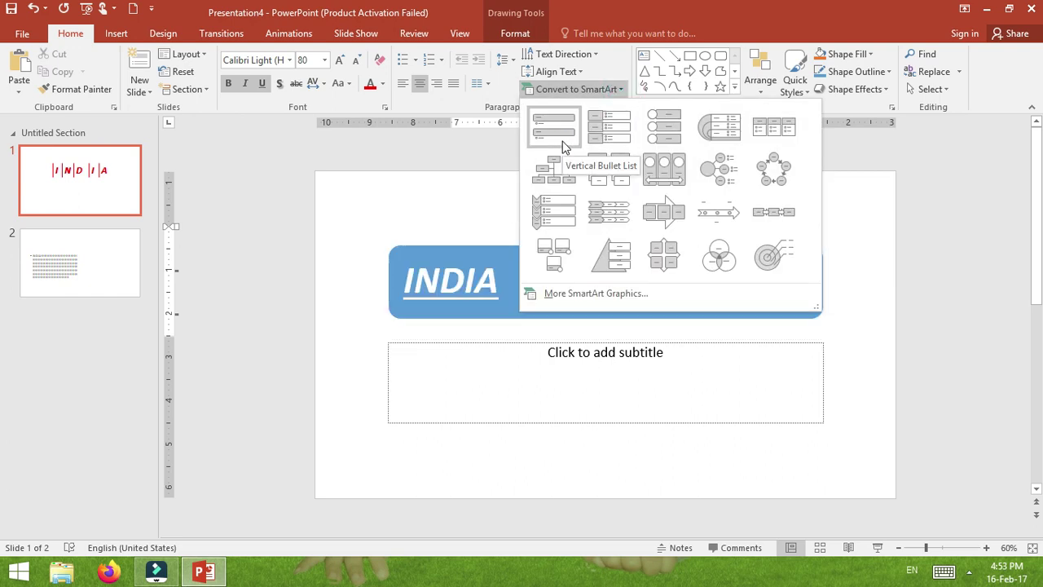
{"action": "left_click", "coordinate": [663, 135]}
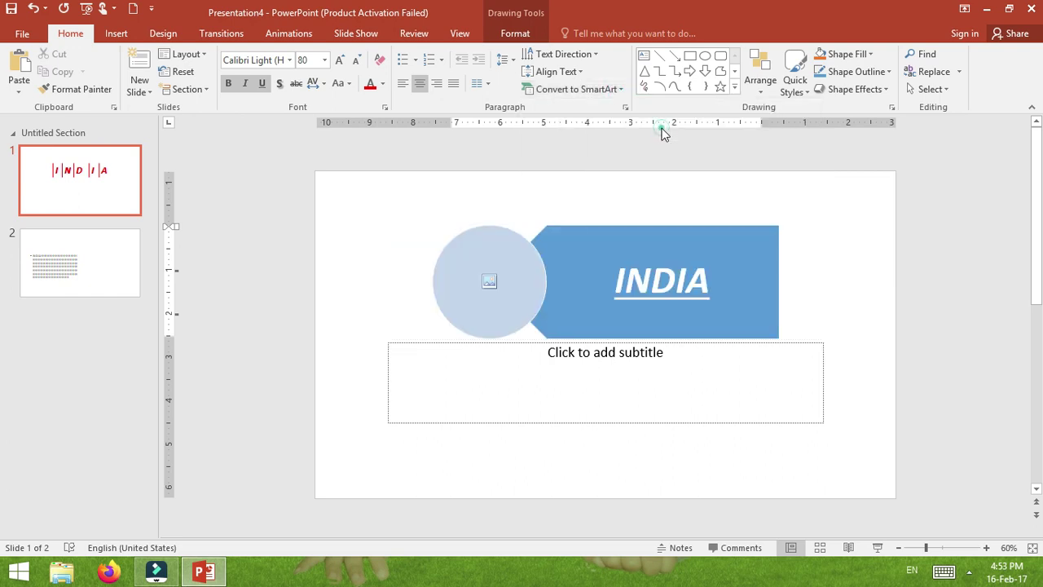
Place the 'index' logo image from Downloads in the SmartArt circle, then select the subtitle box.
{"action": "left_click", "coordinate": [475, 280]}
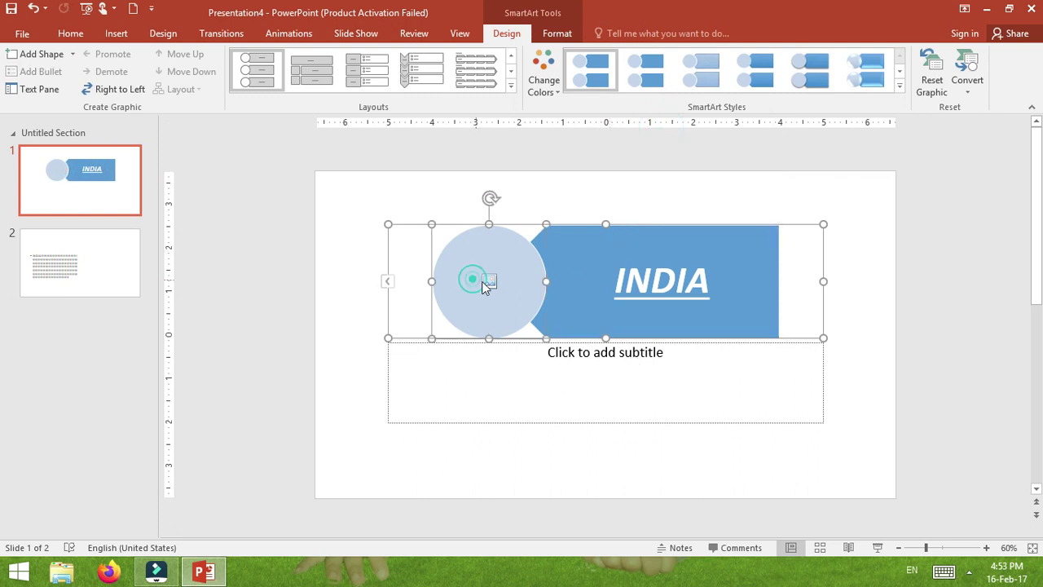
{"action": "left_click", "coordinate": [506, 320]}
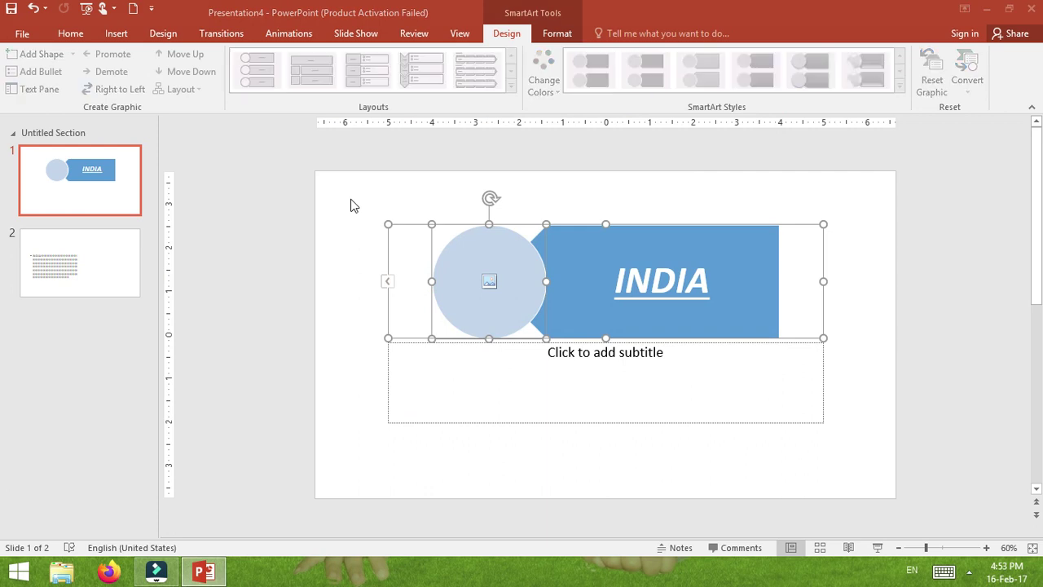
{"action": "left_click", "coordinate": [73, 149]}
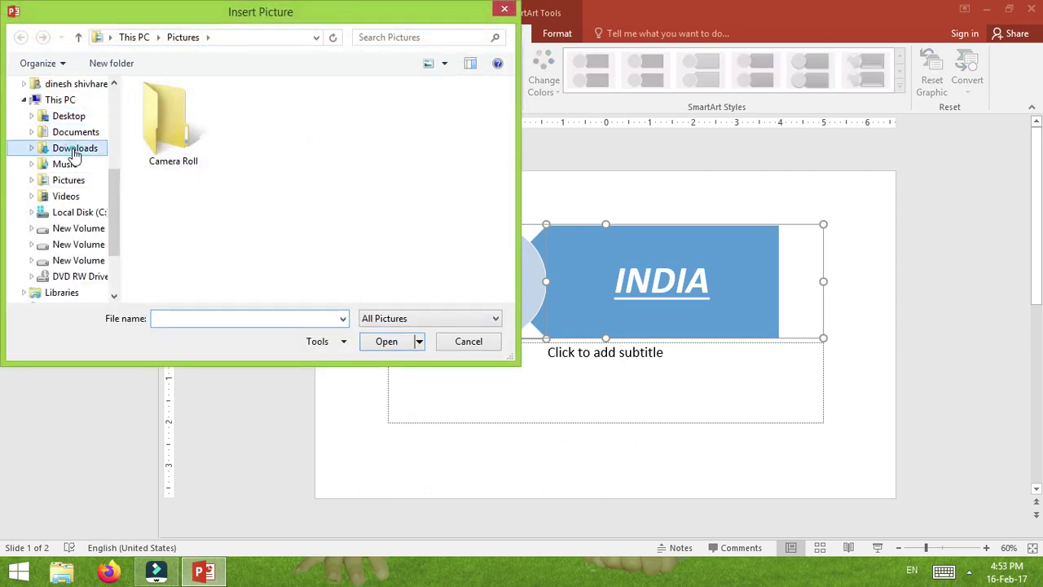
{"action": "left_click", "coordinate": [440, 140]}
{"action": "double_click", "coordinate": [440, 141]}
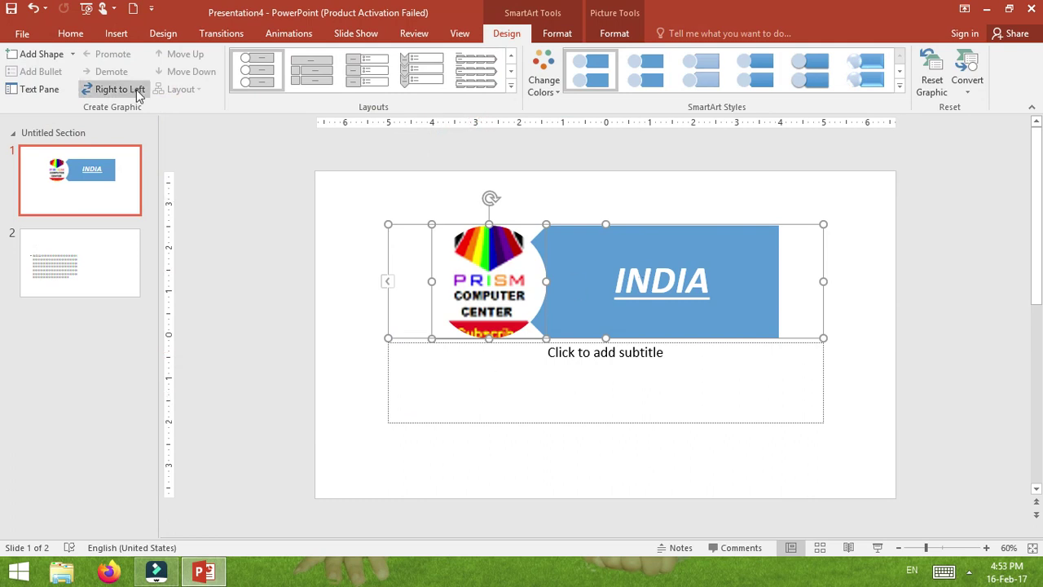
{"action": "left_click", "coordinate": [68, 34]}
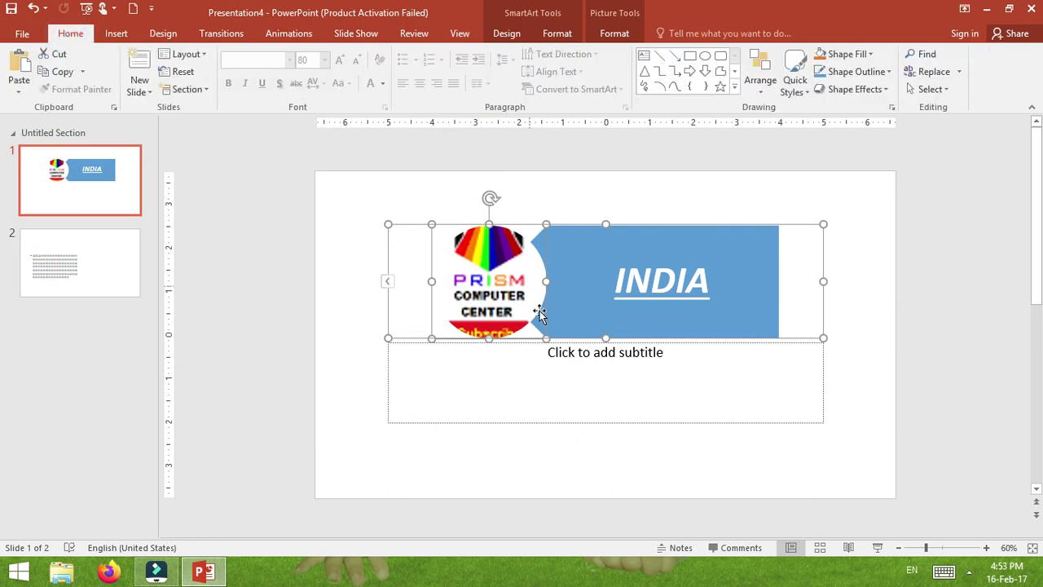
{"action": "left_click", "coordinate": [561, 386]}
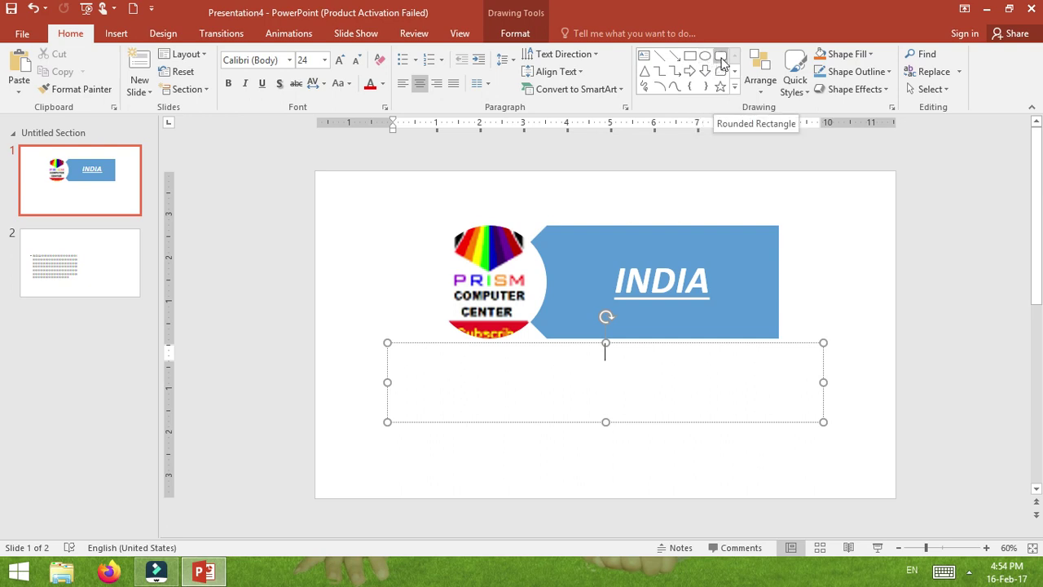
Check the Arrange options without changes, then bring up Quick Styles for the subtitle box.
{"action": "left_click", "coordinate": [764, 90]}
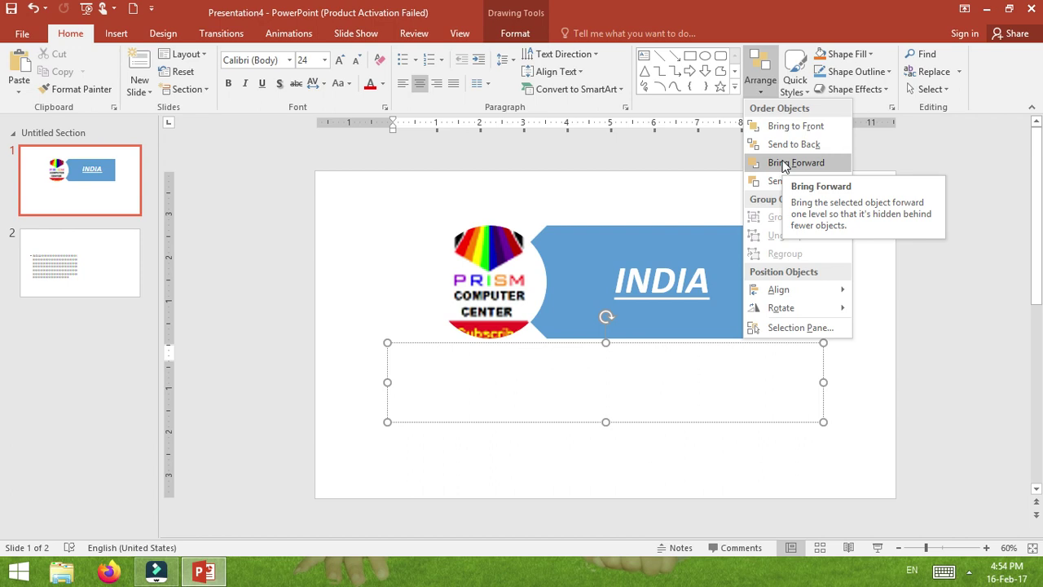
{"action": "left_click", "coordinate": [766, 86]}
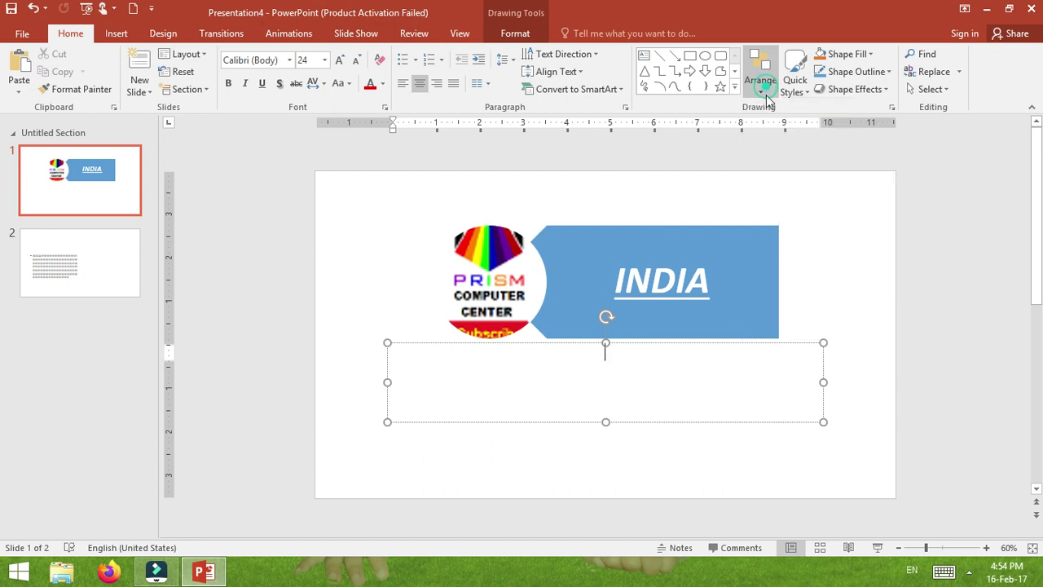
{"action": "left_click", "coordinate": [797, 94]}
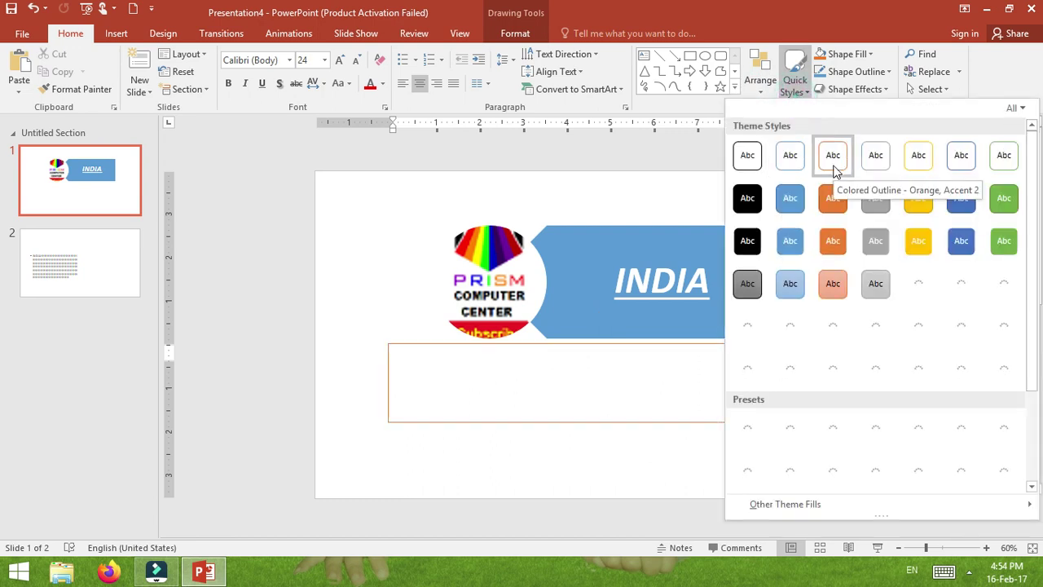
Give the subtitle box a light orange Quick Style, then a gray fill and green outline.
{"action": "left_click", "coordinate": [833, 285]}
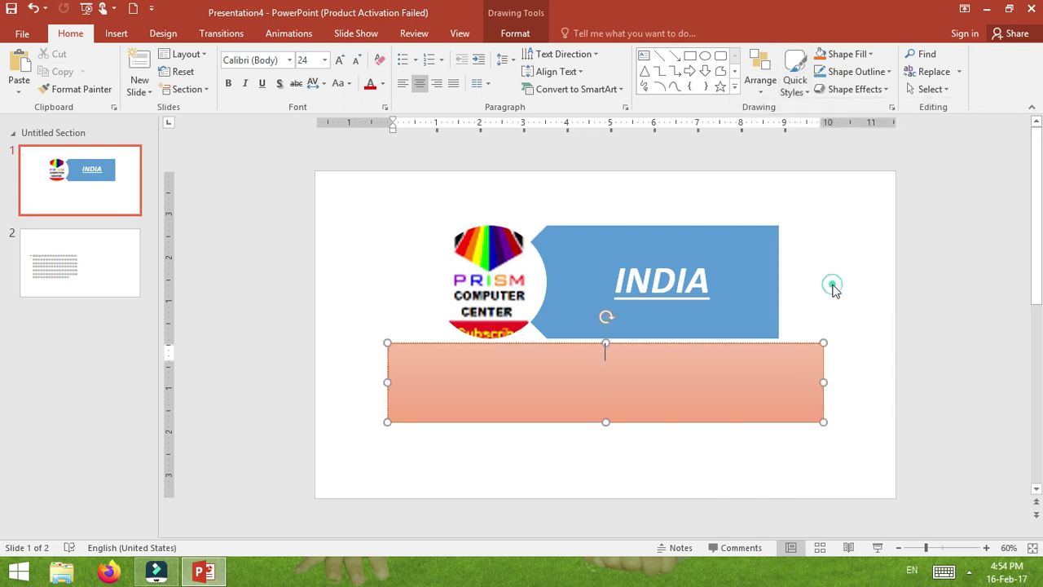
{"action": "left_click", "coordinate": [869, 54]}
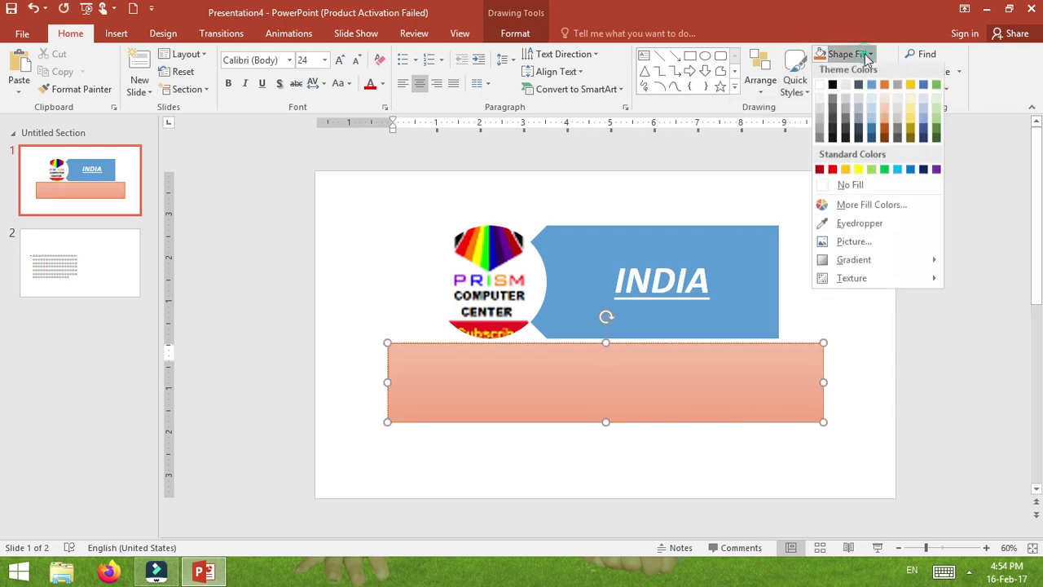
{"action": "left_click", "coordinate": [846, 109]}
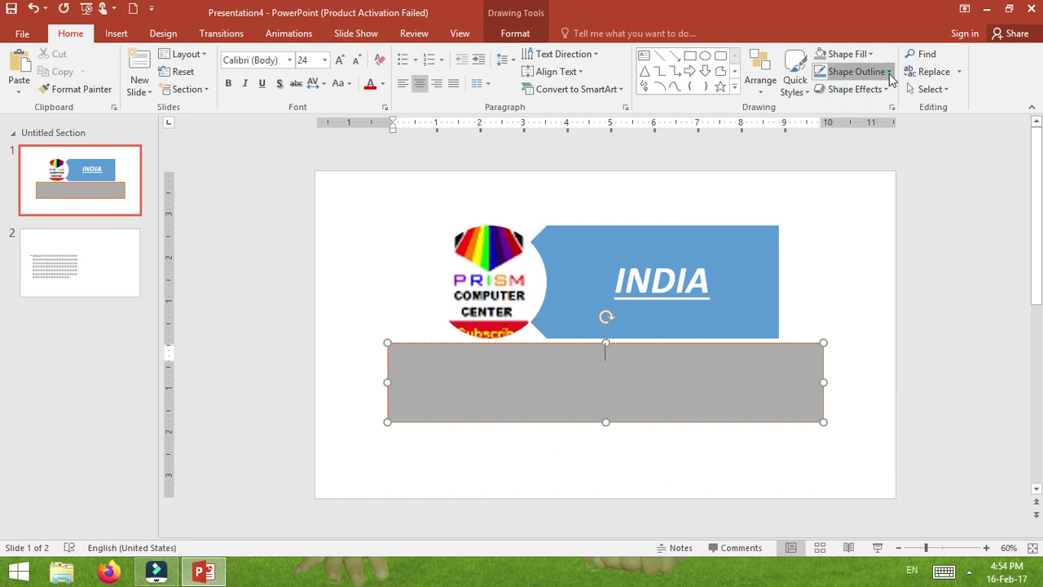
{"action": "left_click", "coordinate": [887, 71]}
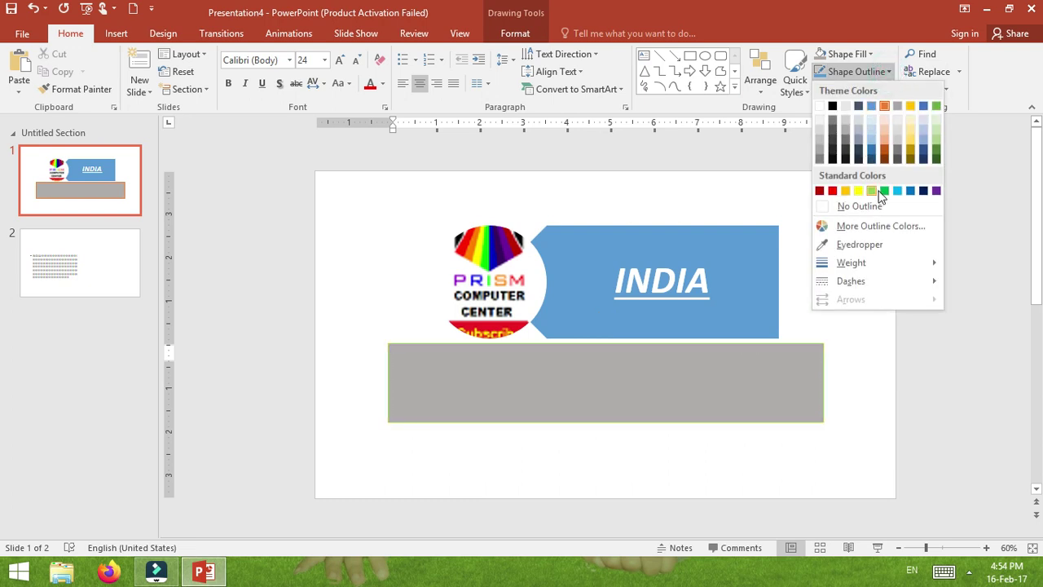
{"action": "left_click", "coordinate": [886, 191]}
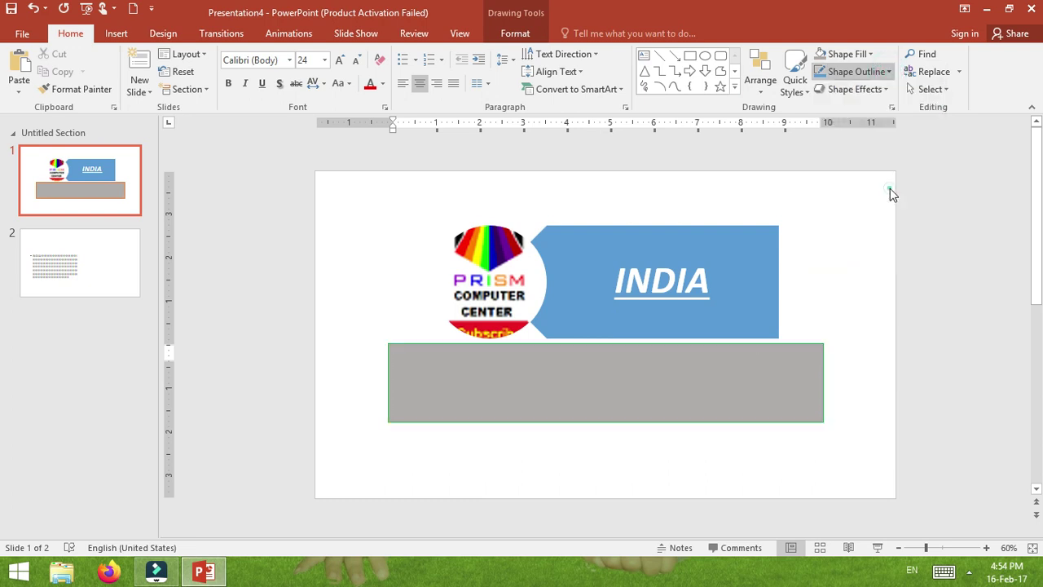
{"action": "left_click", "coordinate": [885, 92]}
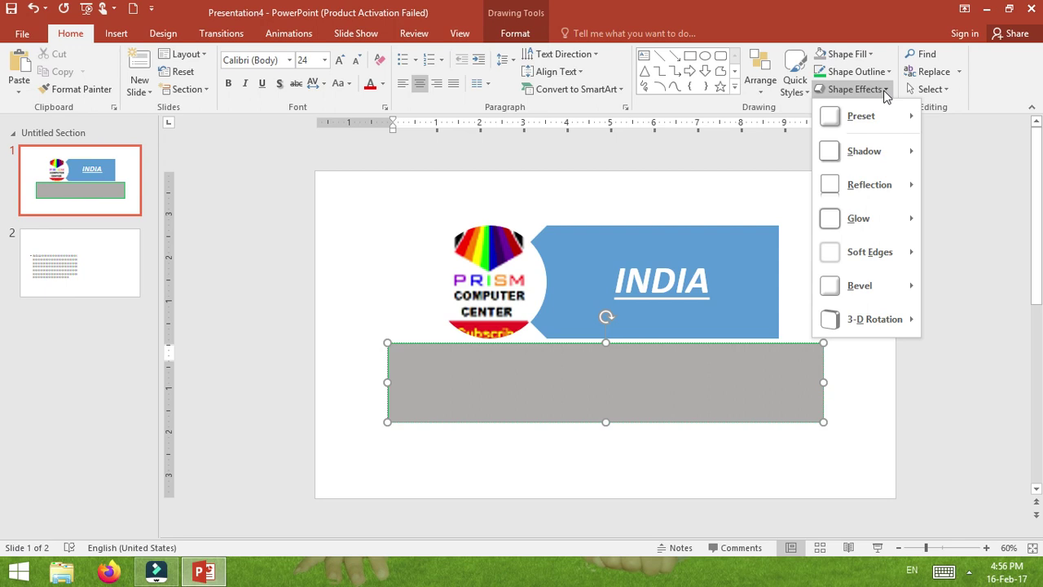
Preview the Preset, Shadow, Reflection, Glow, Soft Edges, Bevel and 3-D Rotation effects, then dismiss the list unapplied.
{"action": "mouse_move", "coordinate": [875, 114]}
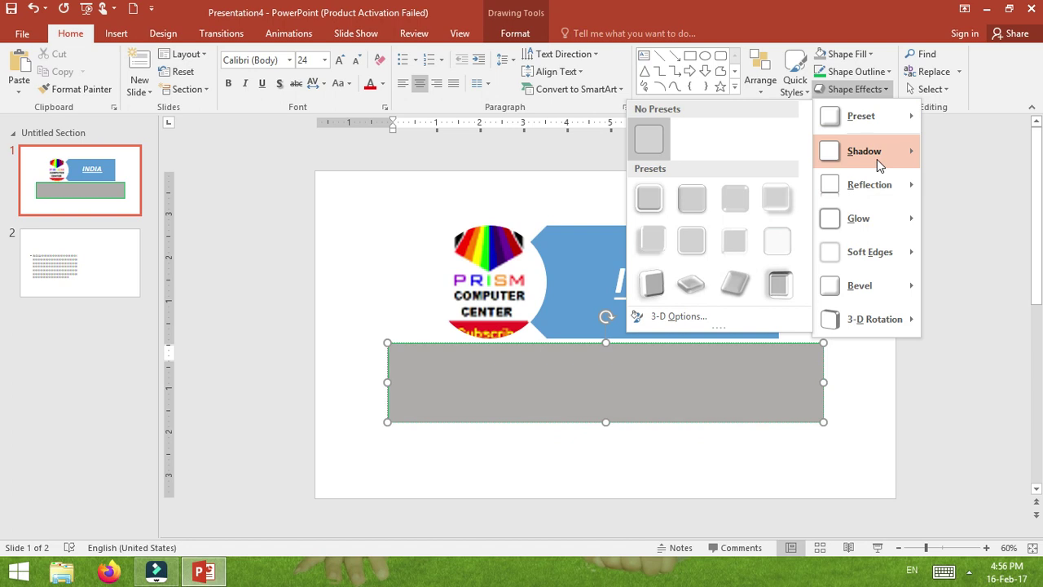
{"action": "mouse_move", "coordinate": [877, 157]}
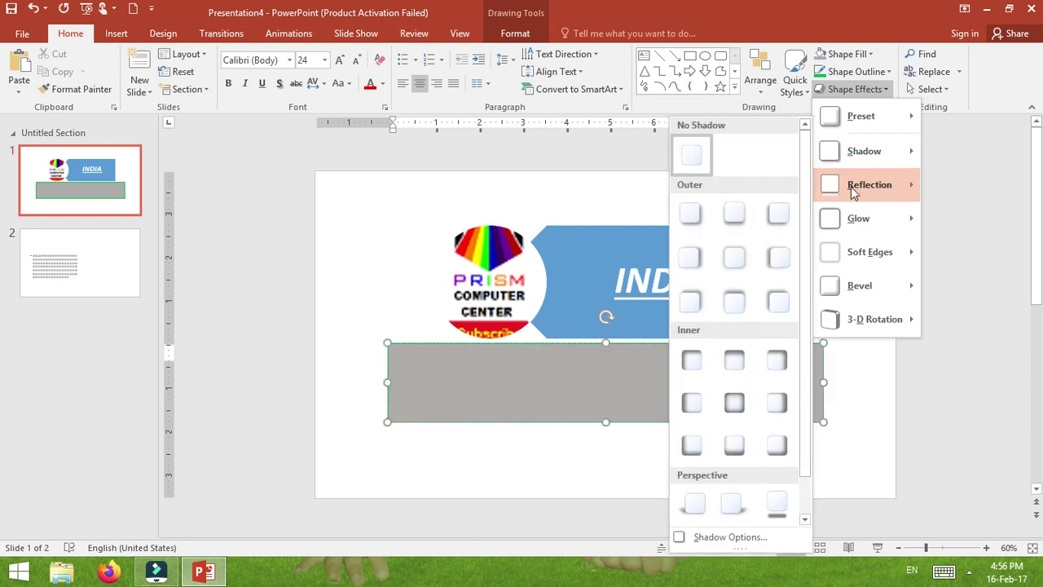
{"action": "mouse_move", "coordinate": [851, 187]}
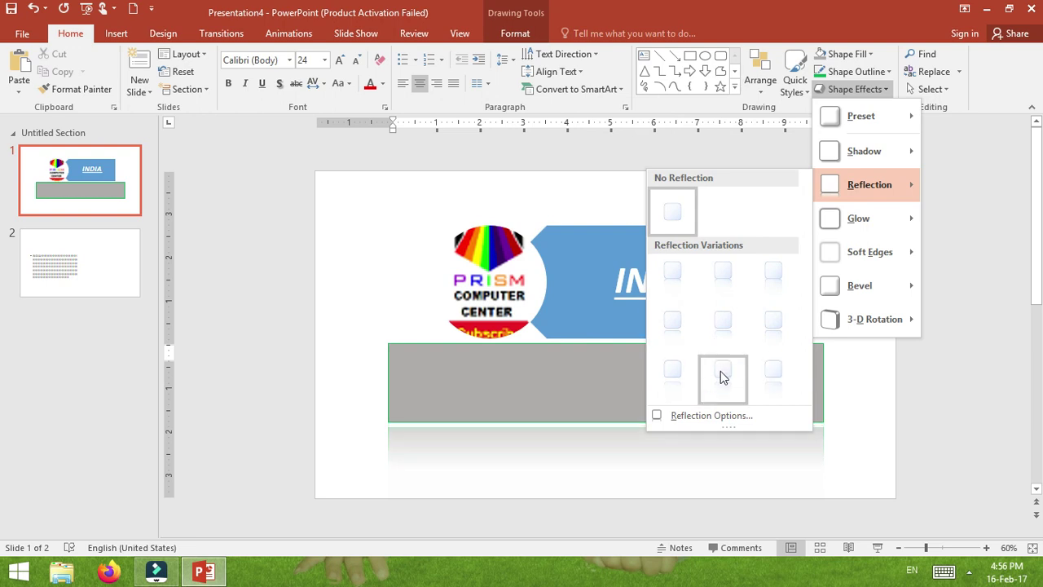
{"action": "mouse_move", "coordinate": [859, 219]}
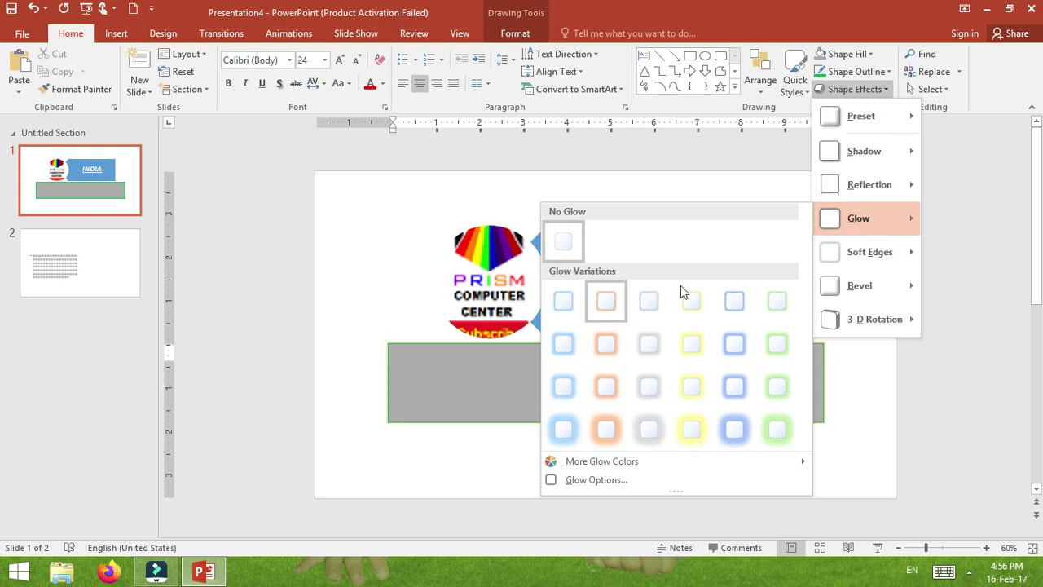
{"action": "mouse_move", "coordinate": [826, 254]}
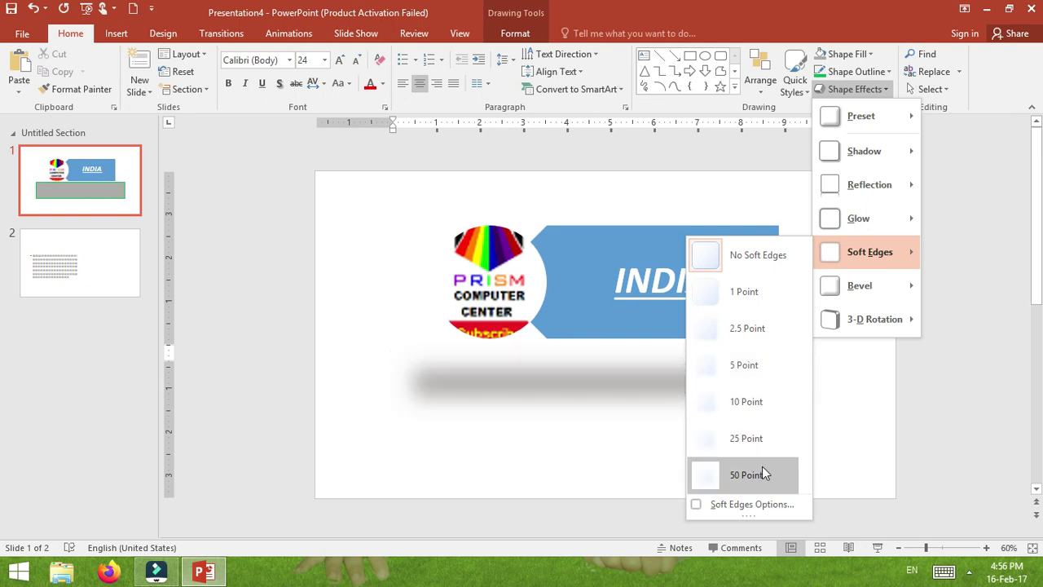
{"action": "mouse_move", "coordinate": [872, 319]}
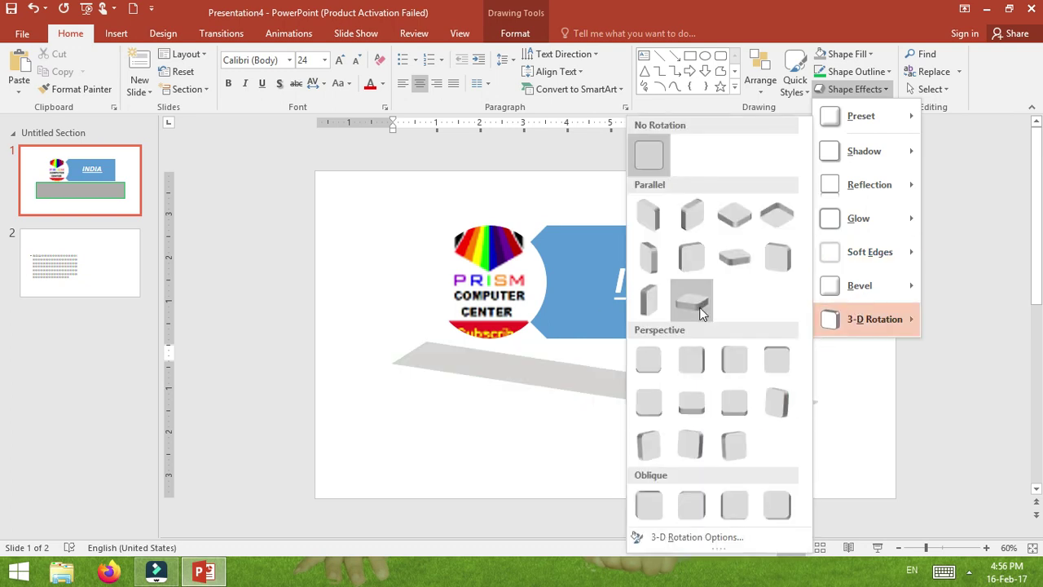
{"action": "mouse_move", "coordinate": [860, 285]}
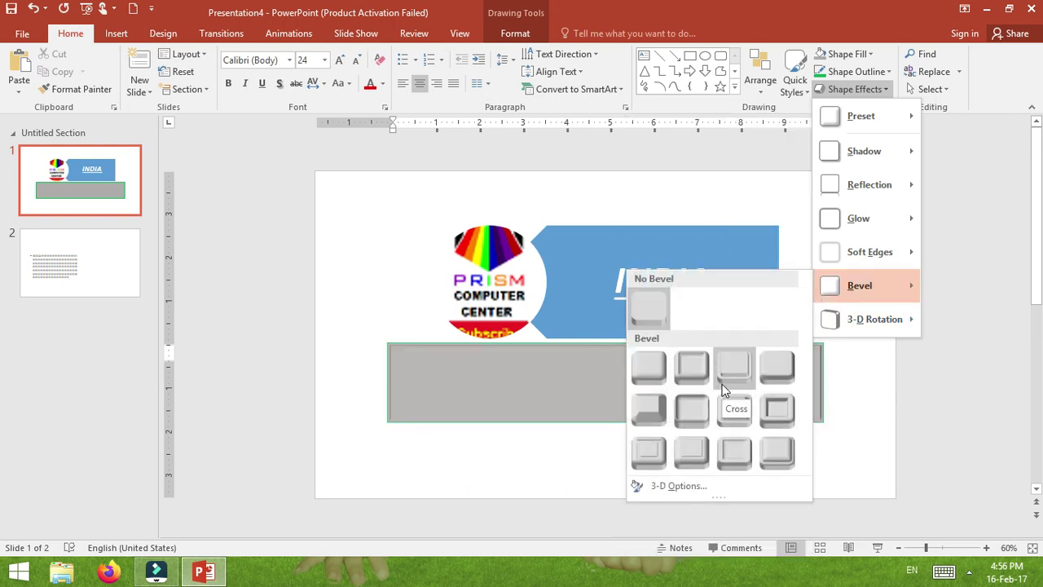
{"action": "left_click", "coordinate": [549, 184]}
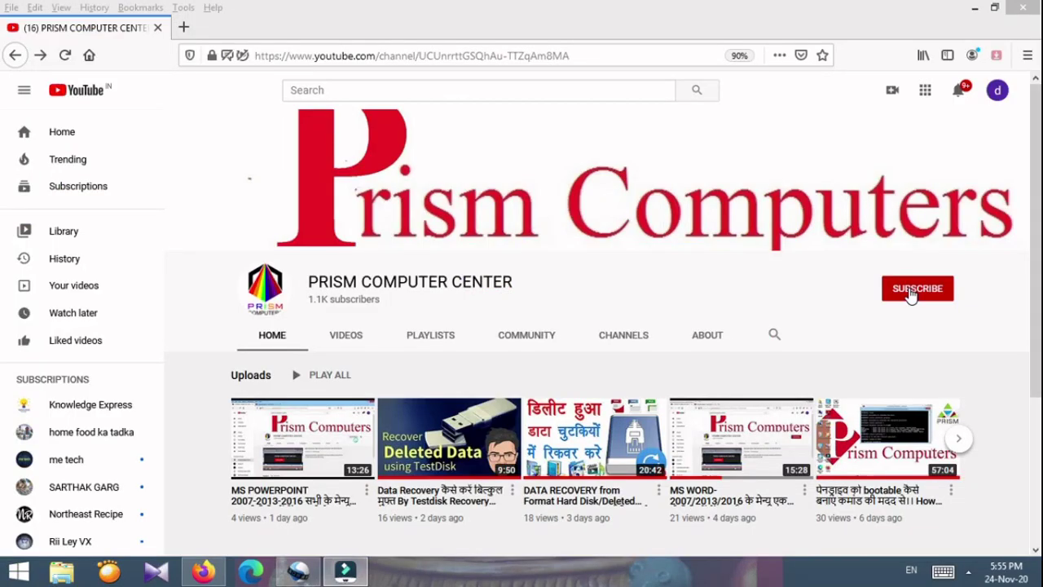
Subscribe to the PRISM COMPUTER CENTER channel and open its notification bell options.
{"action": "left_click", "coordinate": [911, 292]}
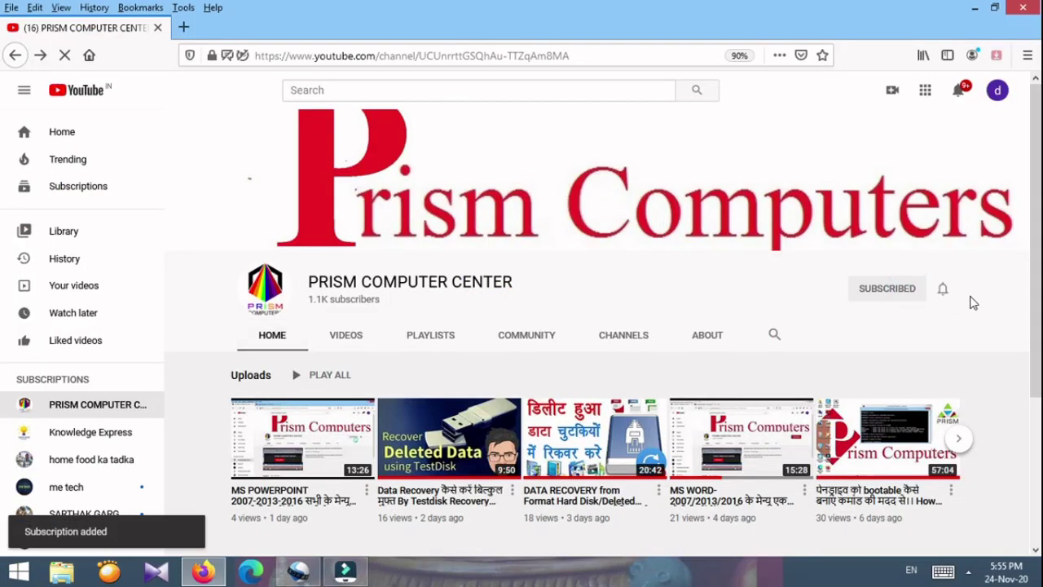
{"action": "left_click", "coordinate": [942, 294]}
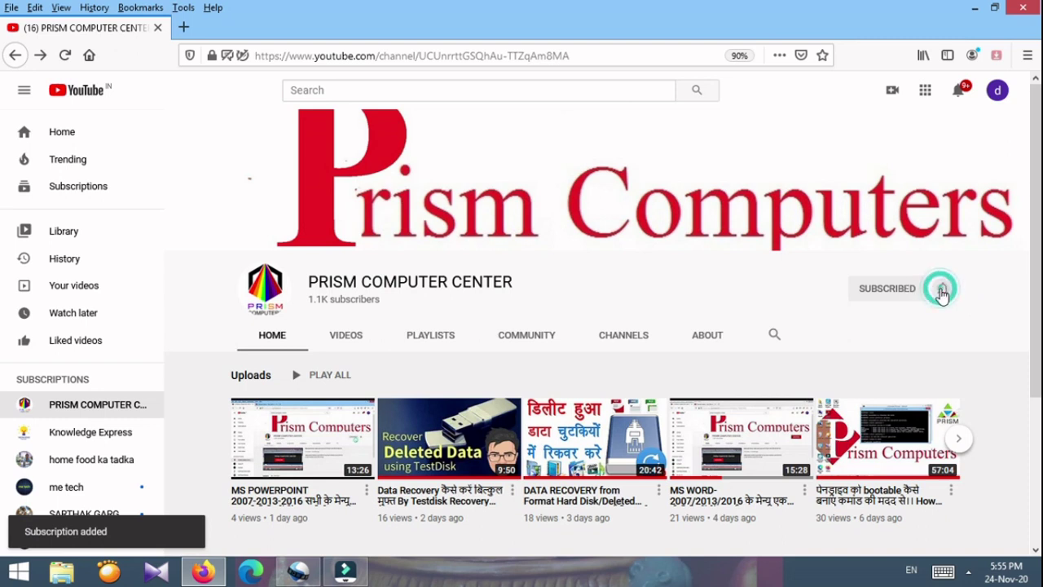